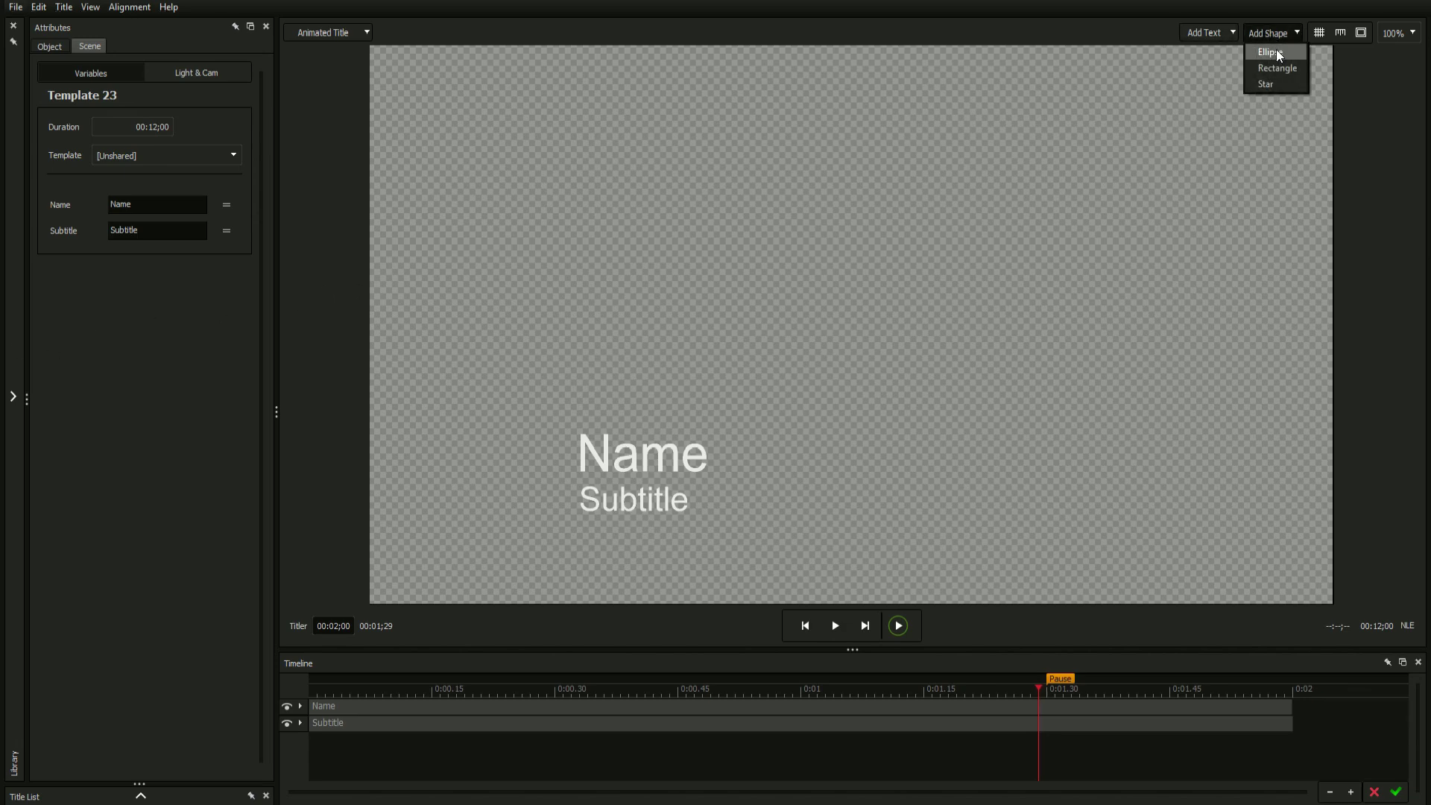
# - Add a white rectangle, shrink it just left of Name, and move its Rectangle 01 clip later
pyautogui.click(1277, 67)
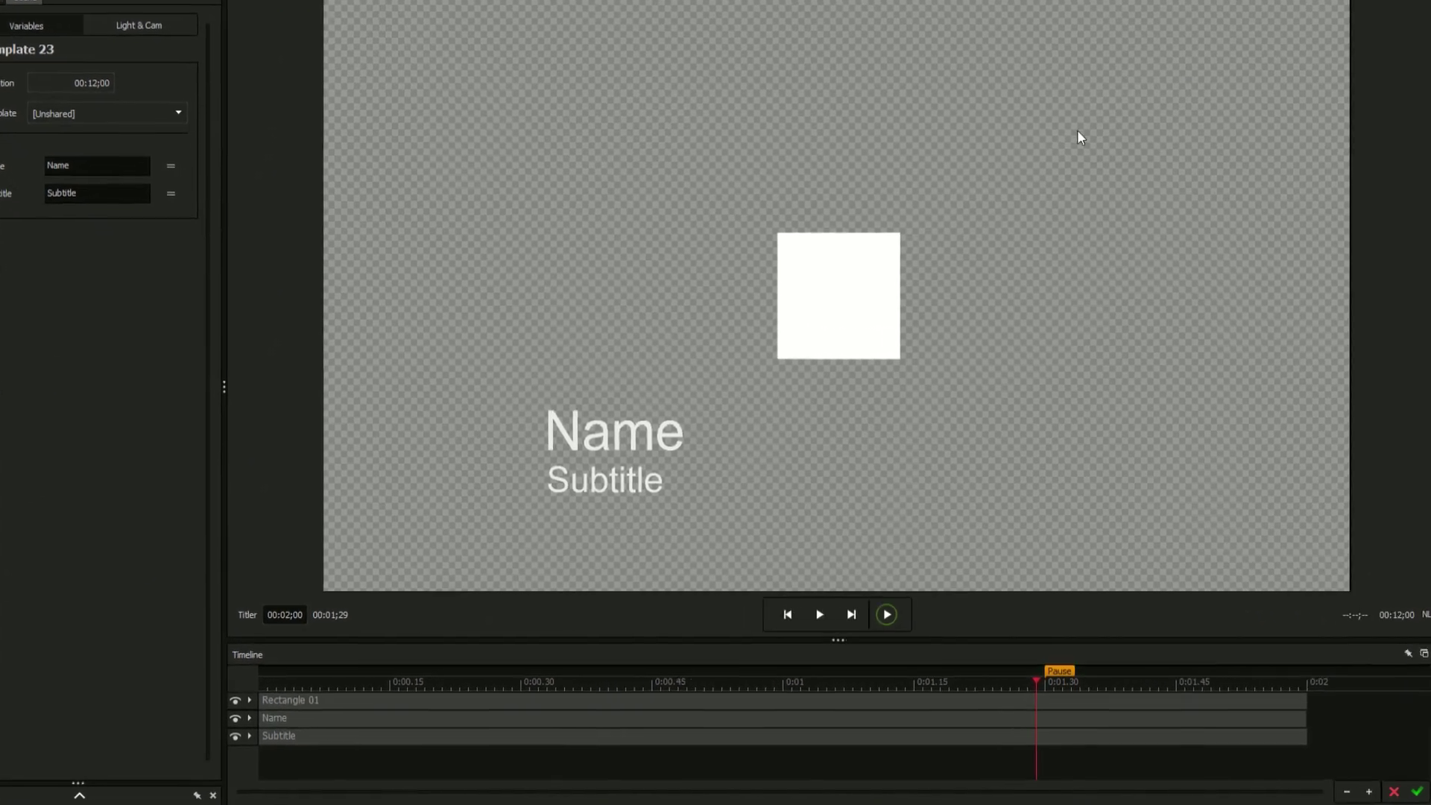
pyautogui.moveTo(838, 304); pyautogui.dragTo(597, 398)
pyautogui.moveTo(527, 340); pyautogui.dragTo(420, 370)
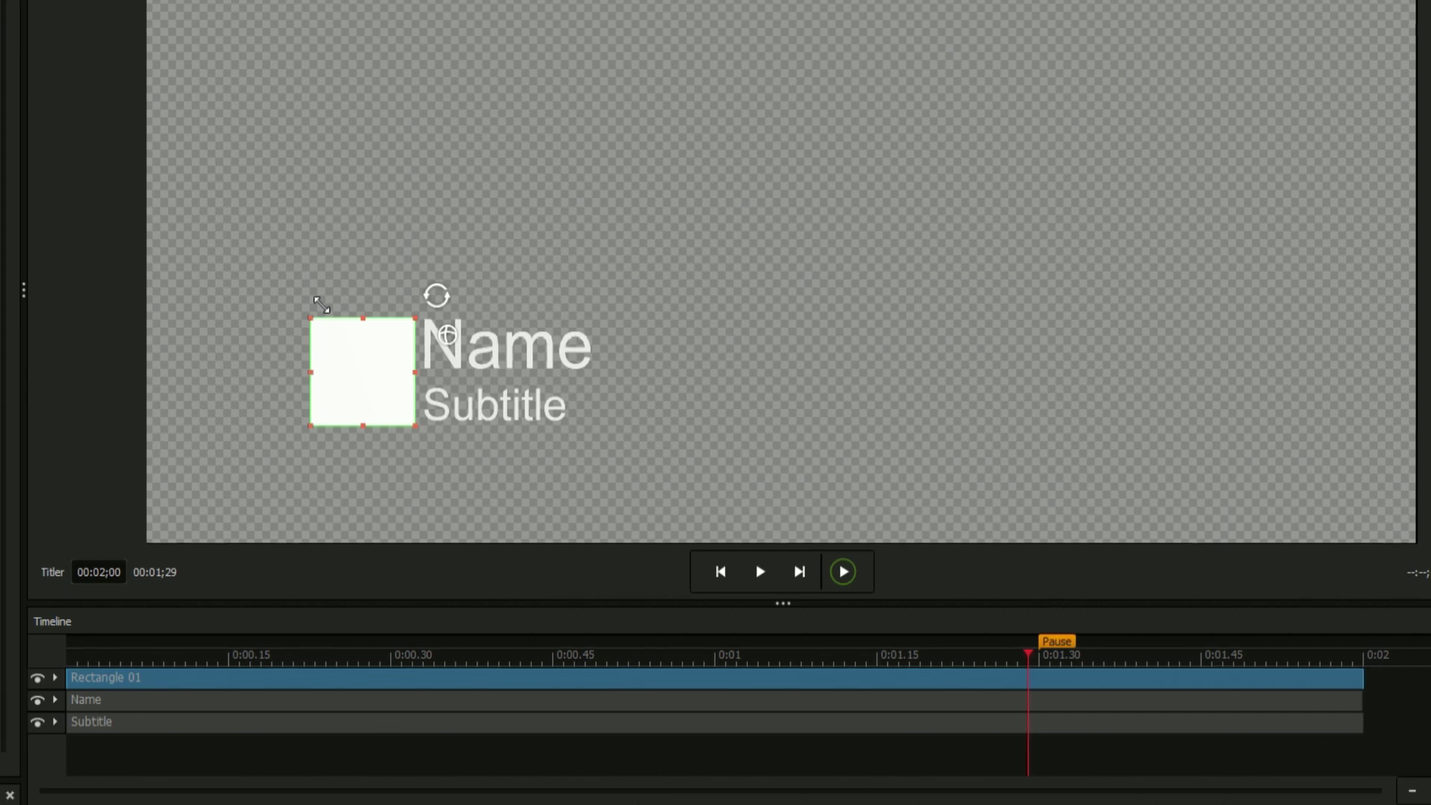
pyautogui.moveTo(68, 677); pyautogui.dragTo(192, 674)
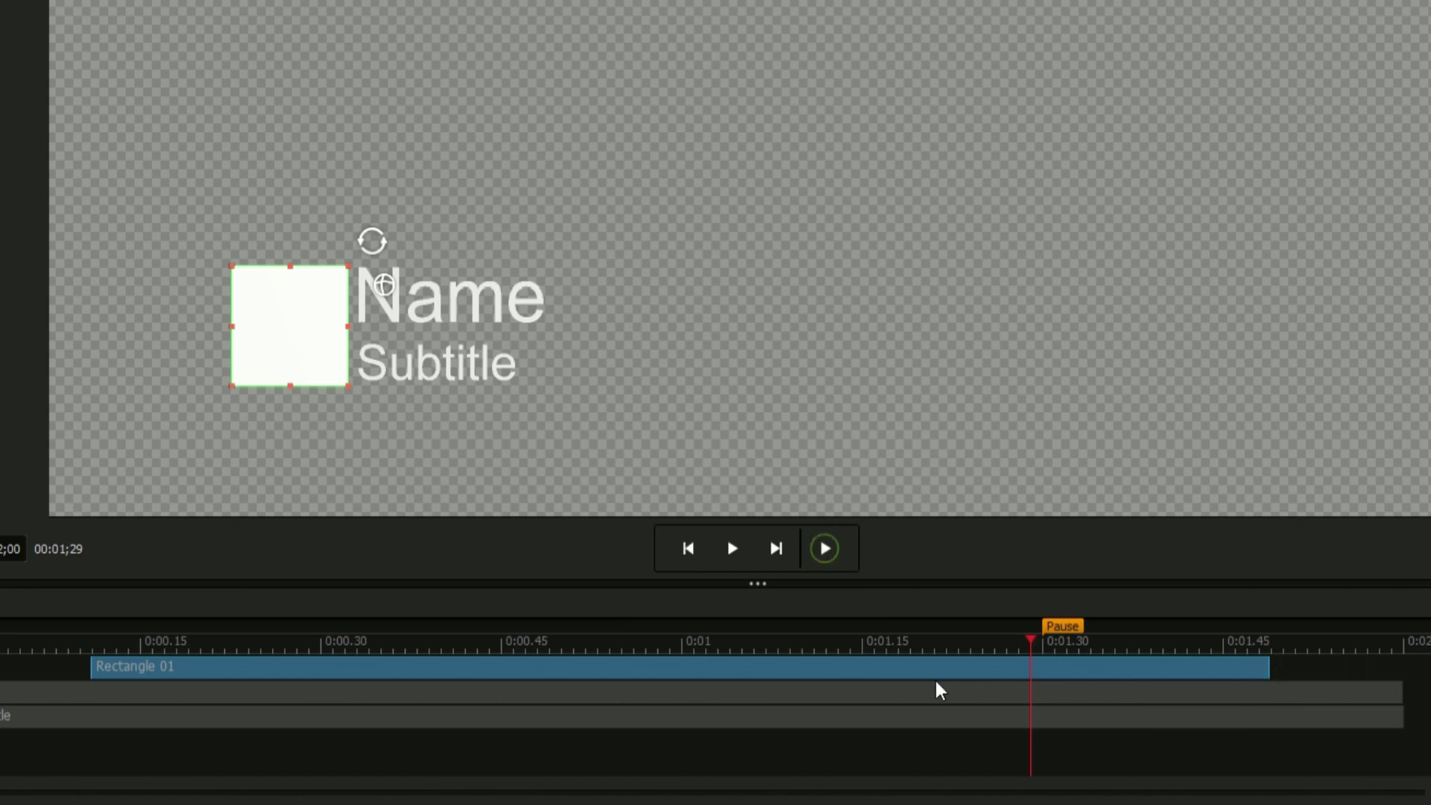
pyautogui.moveTo(893, 676); pyautogui.dragTo(1039, 738)
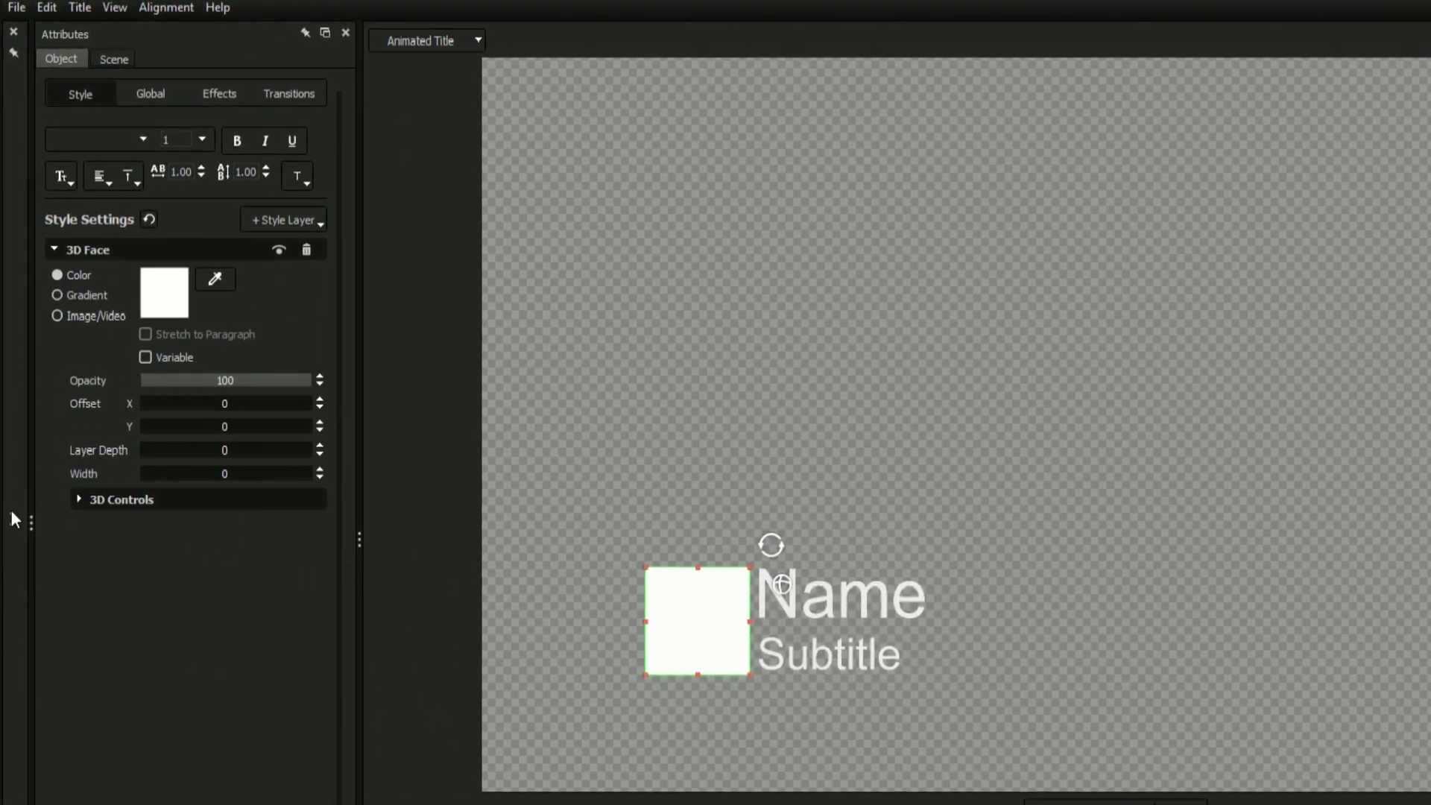
# - Switch the Library from Styles to Transitions and open Animations > Dropping Words
pyautogui.click(10, 510)
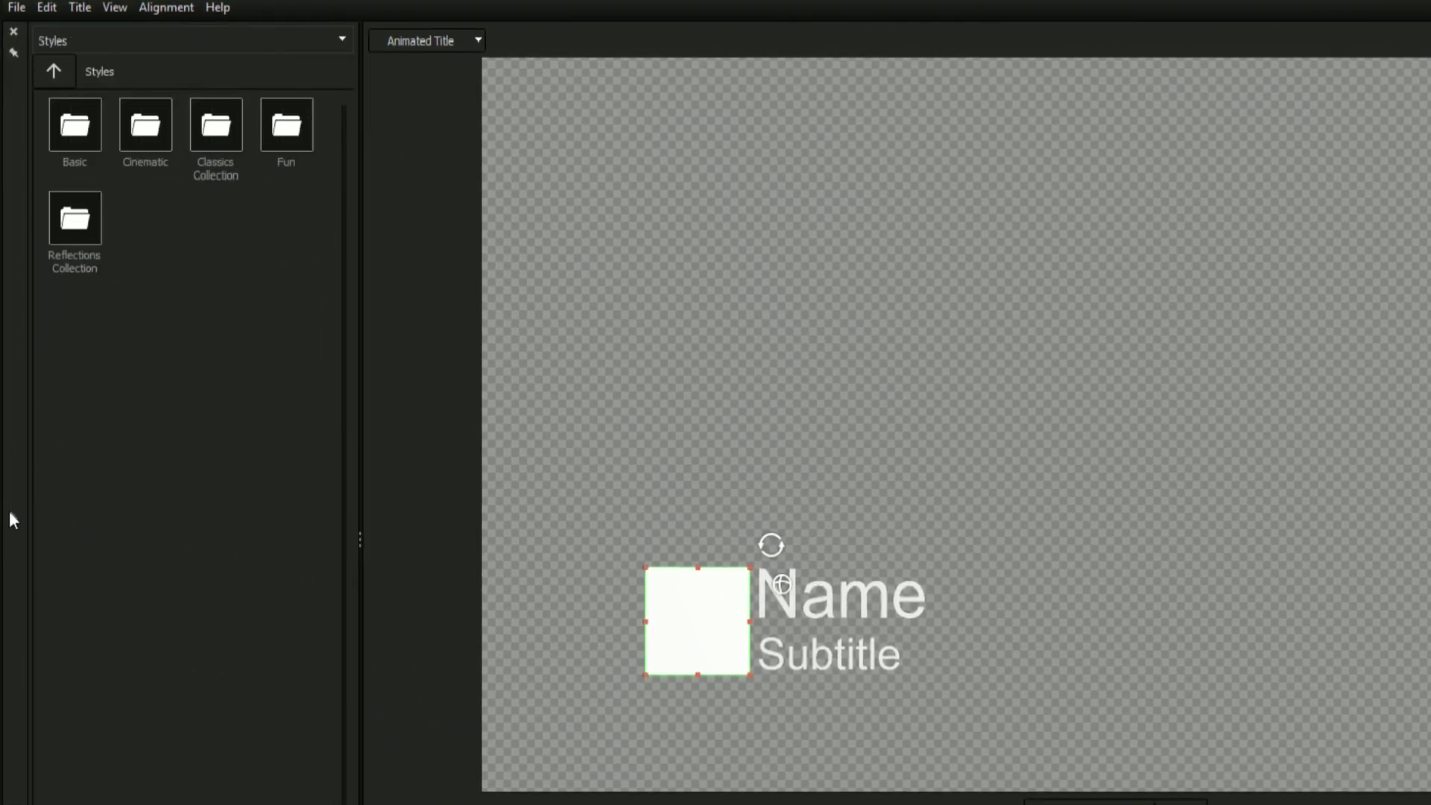
pyautogui.click(342, 39)
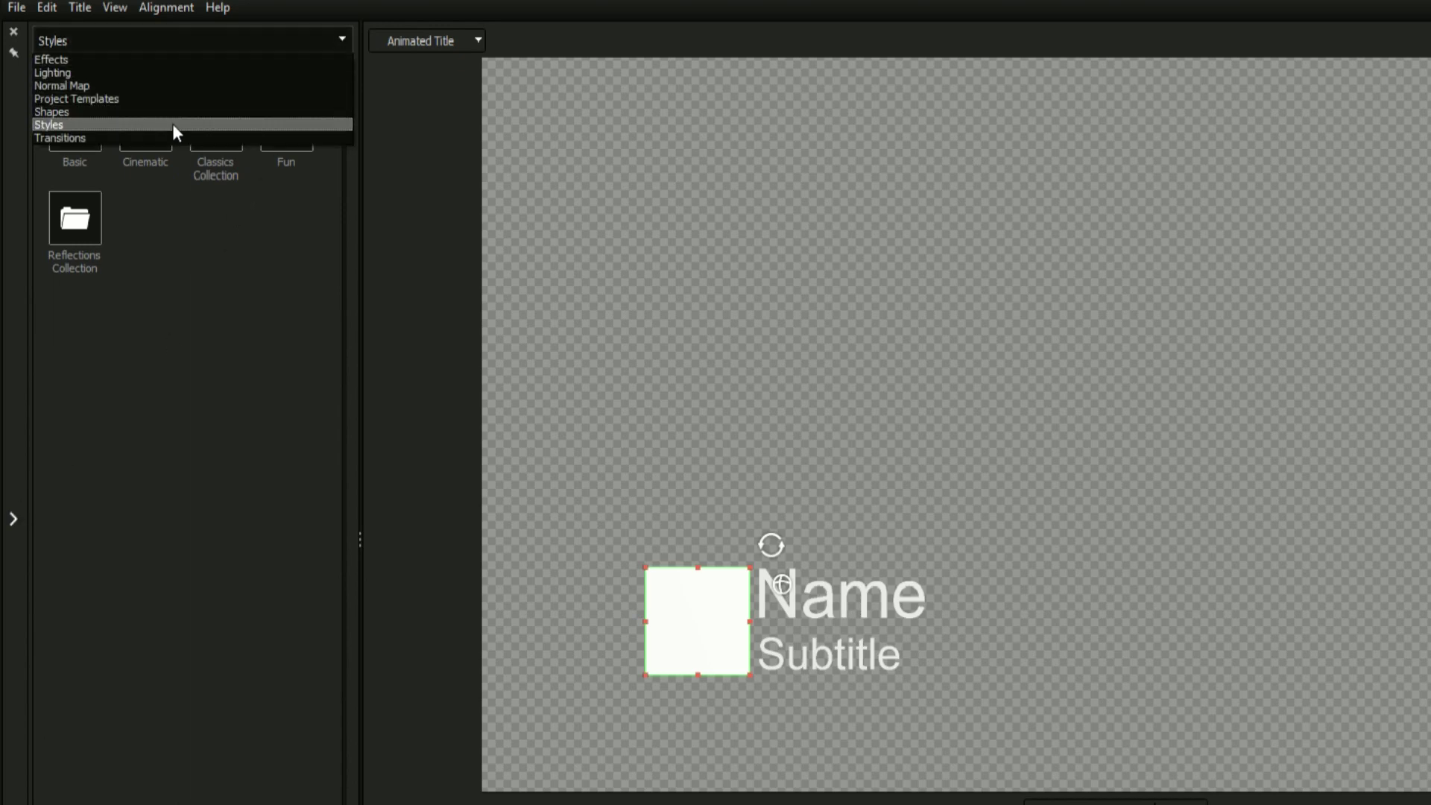
pyautogui.click(159, 138)
pyautogui.doubleClick(69, 121)
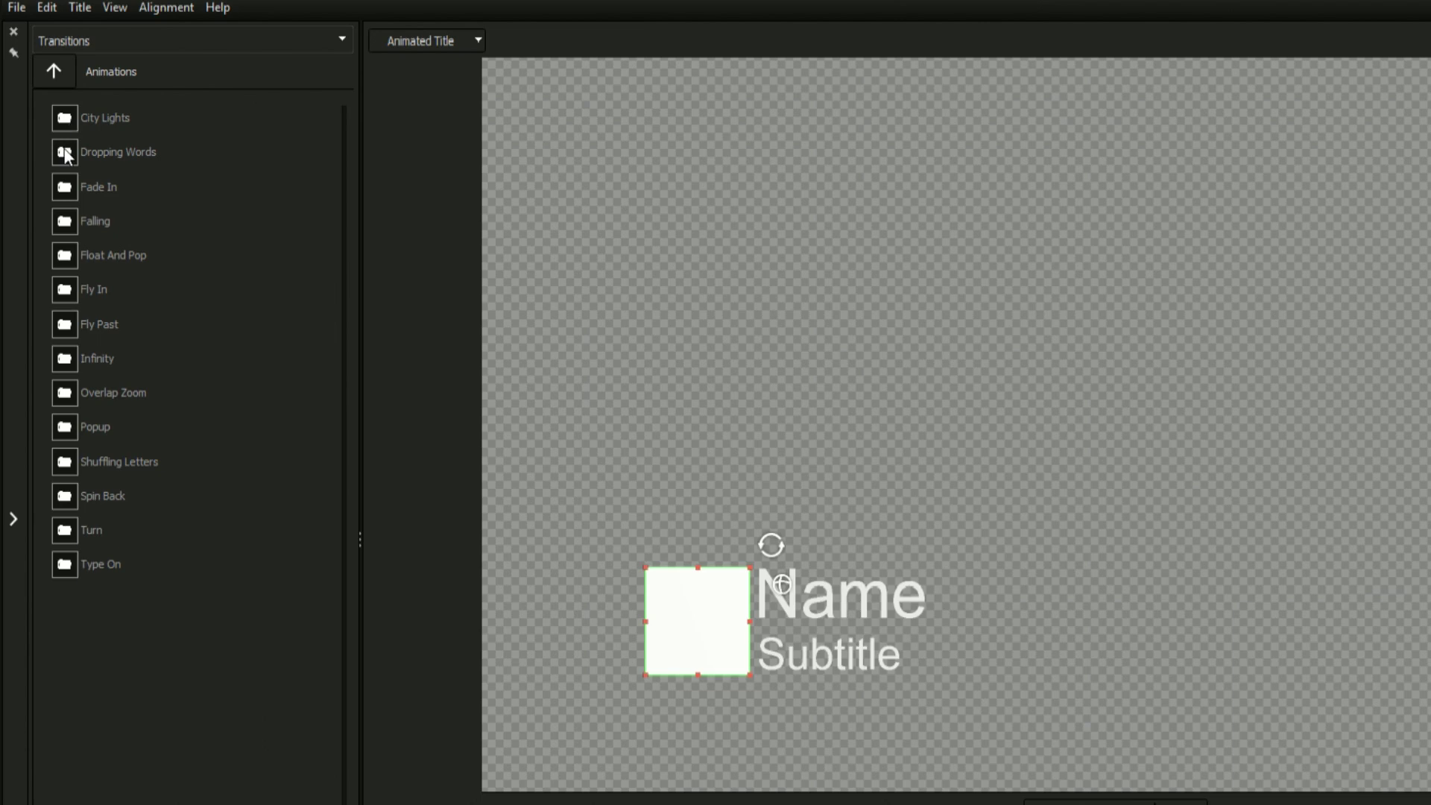
pyautogui.doubleClick(65, 150)
pyautogui.moveTo(58, 257)
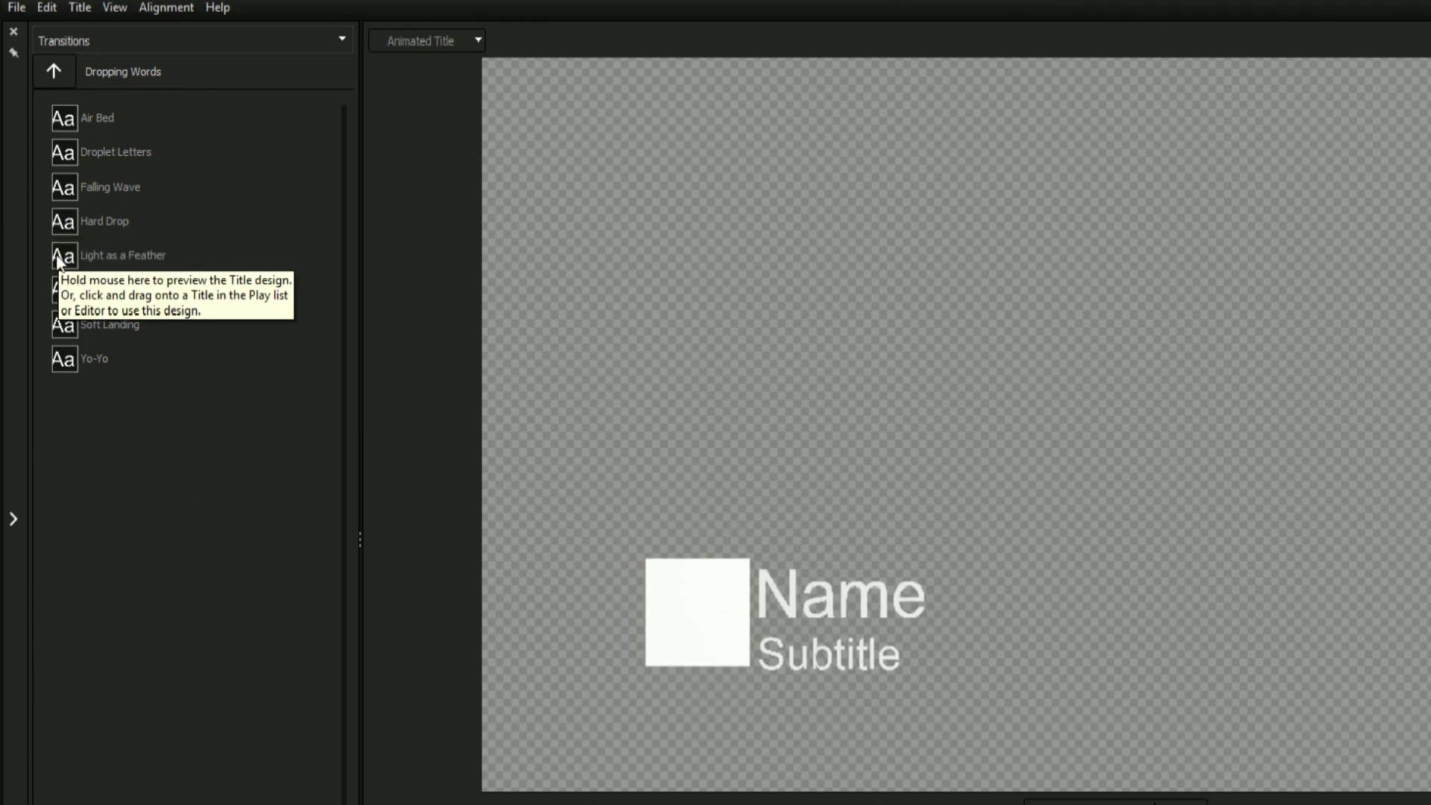
pyautogui.moveTo(61, 157)
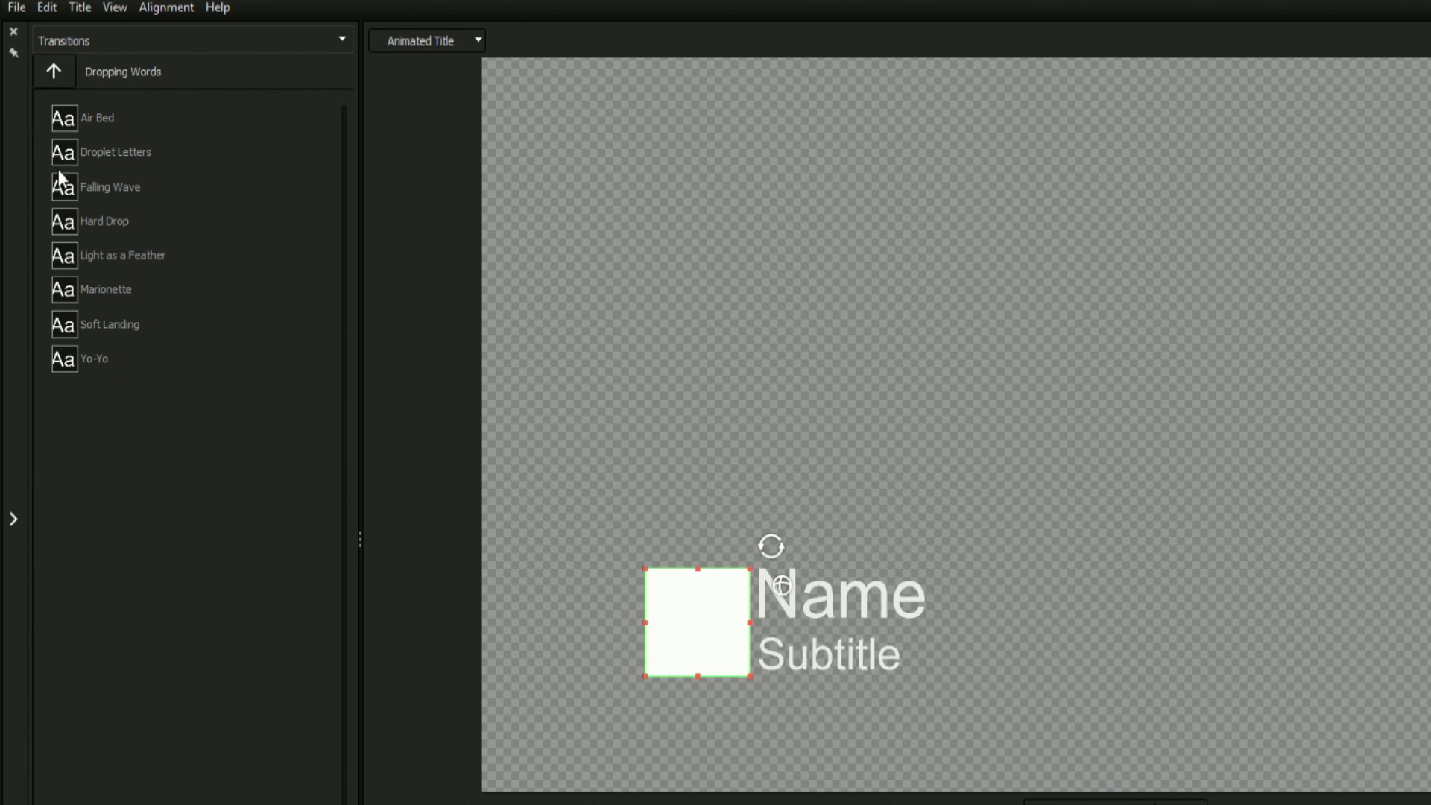
# - Drop the Hard Drop preset from the Library onto the Rectangle 01 track
pyautogui.moveTo(61, 218); pyautogui.dragTo(955, 699)
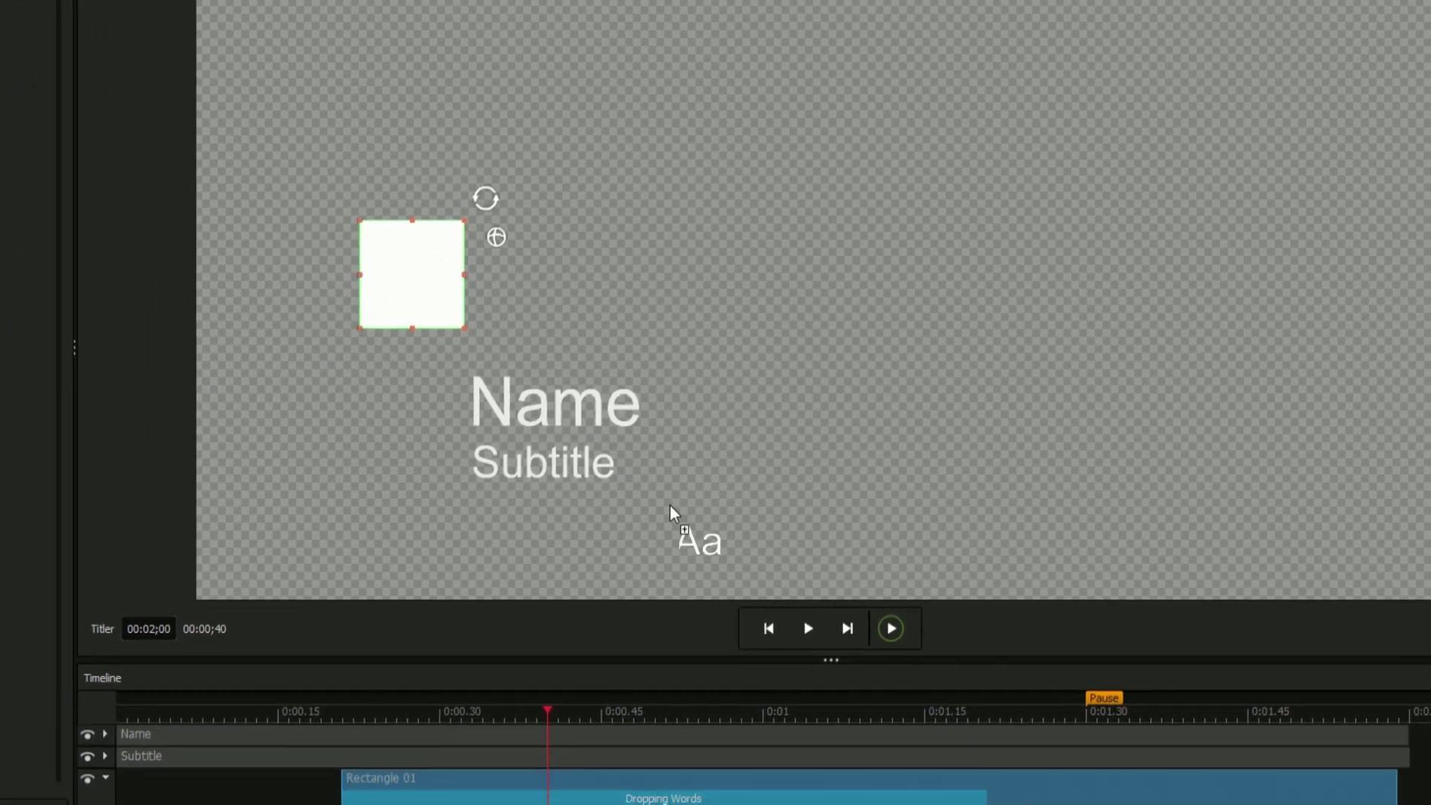
pyautogui.moveTo(670, 506); pyautogui.dragTo(1326, 770)
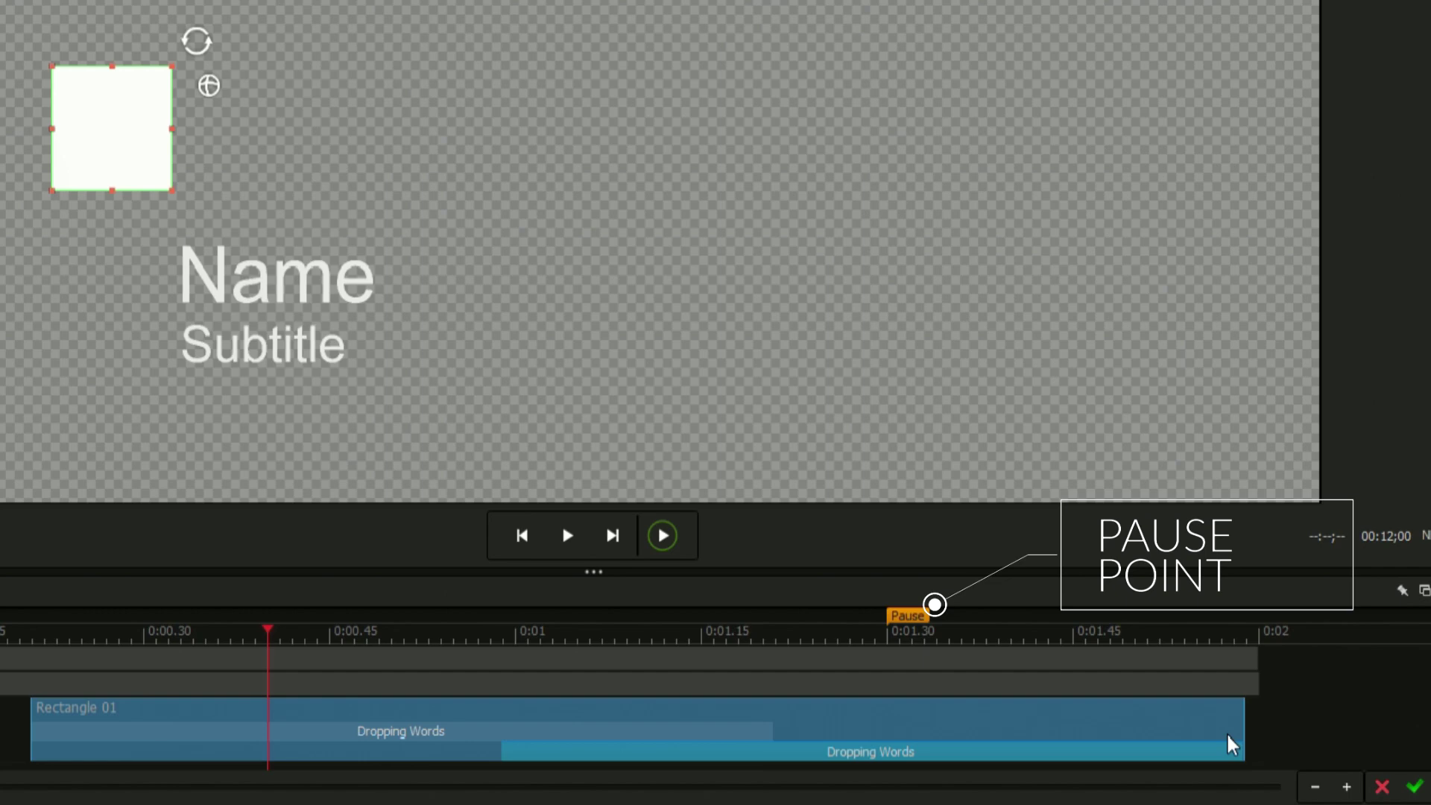
# - Preview, extend the rectangle's in-transition to the 0:01.30 pause, and start its out-transition later
pyautogui.click(736, 677)
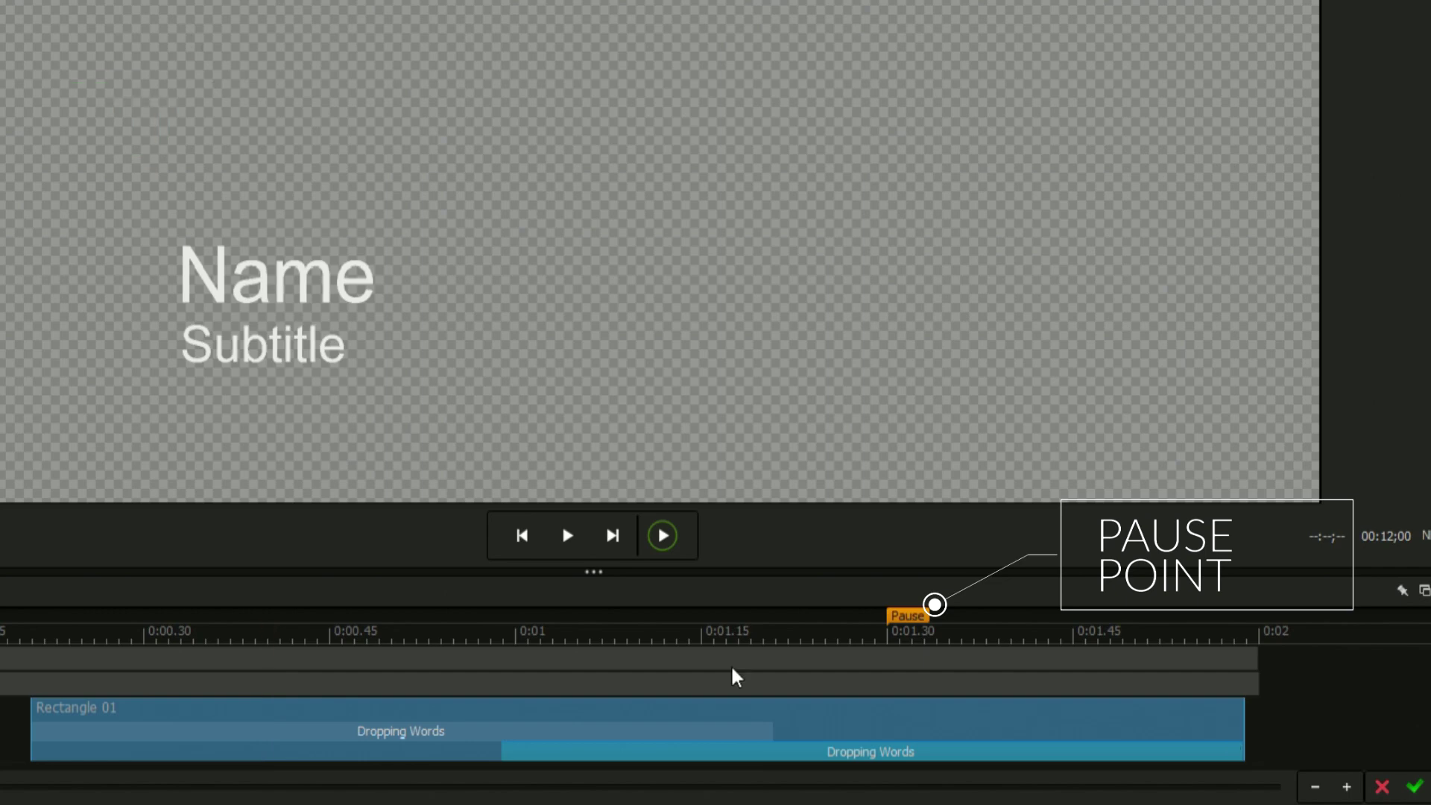
pyautogui.press('space')
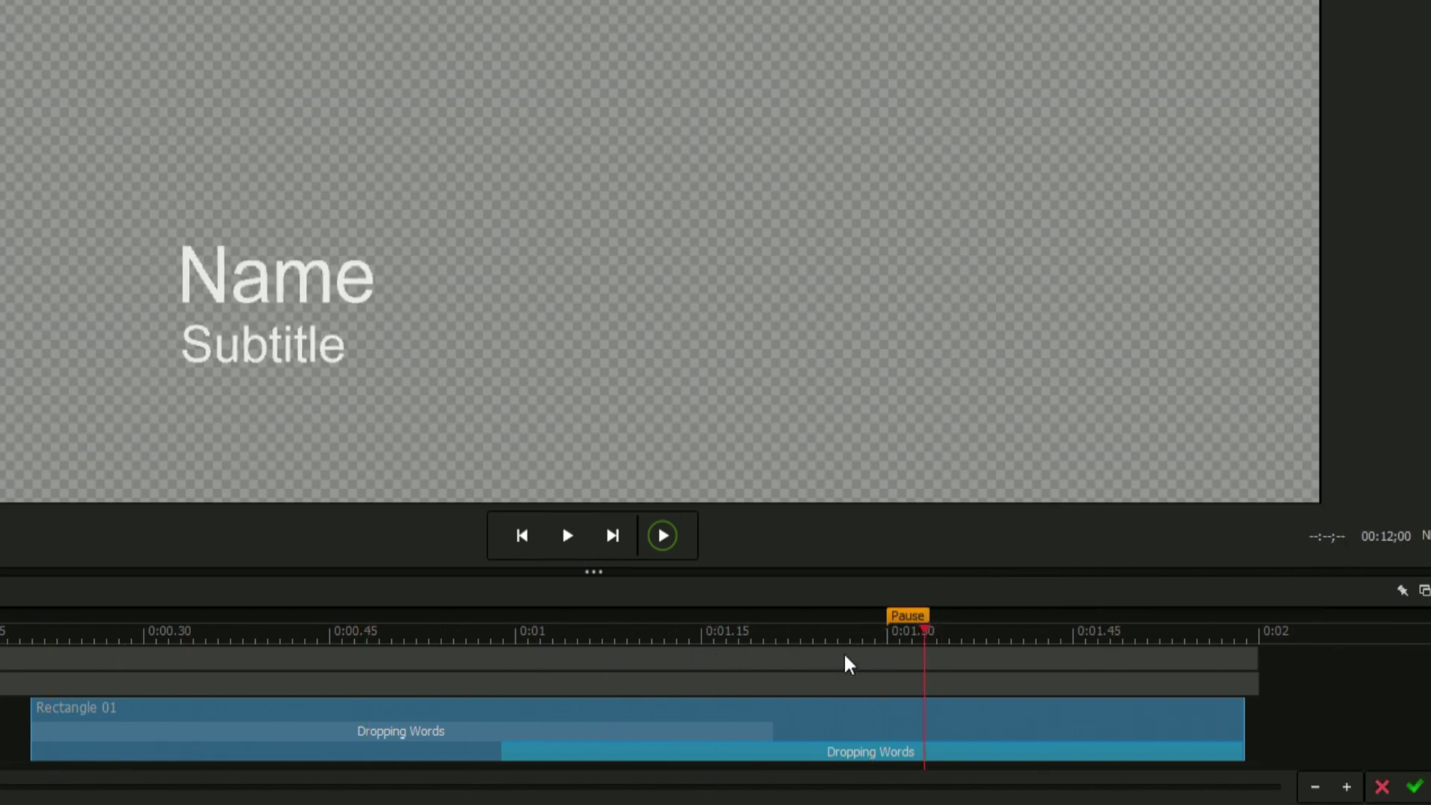
pyautogui.click(763, 731)
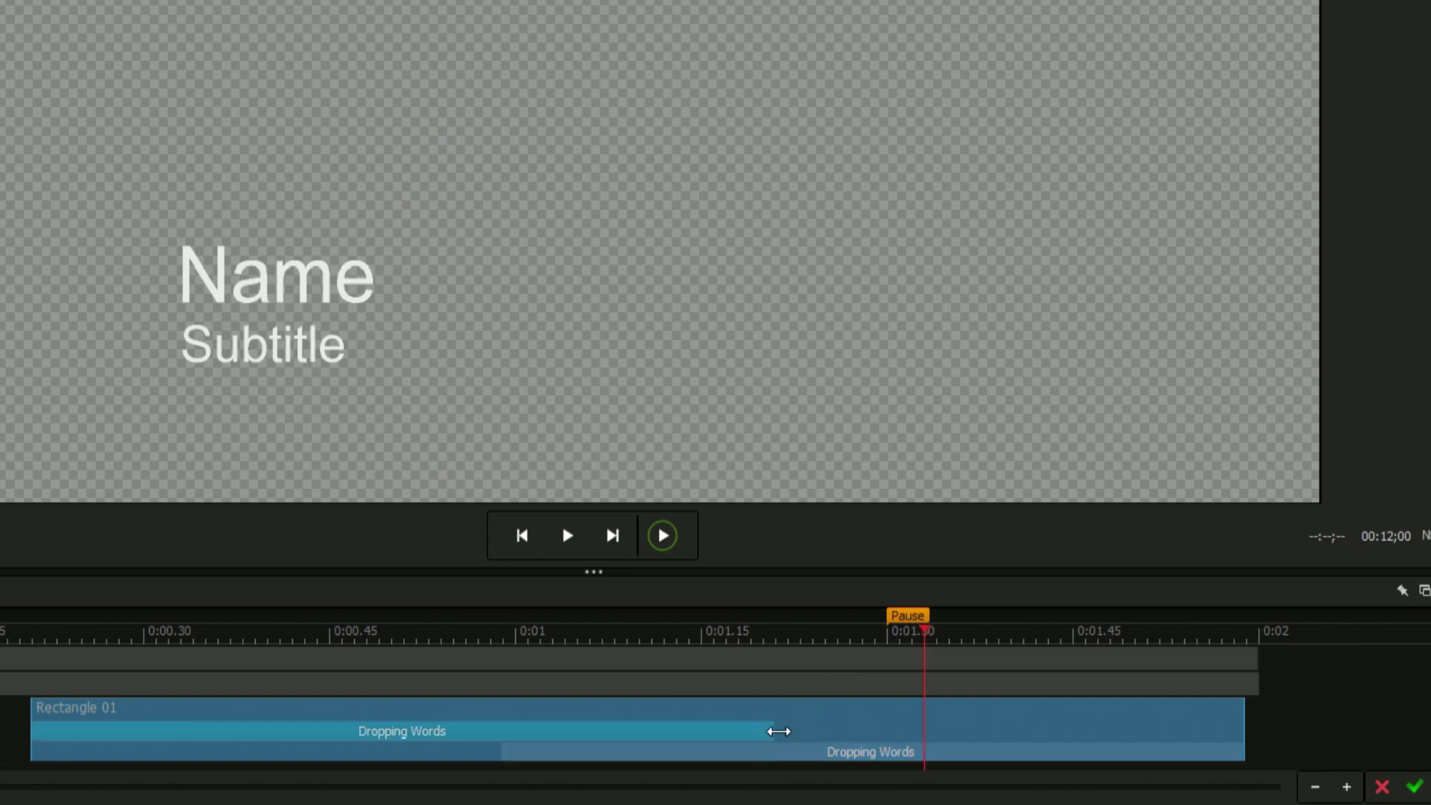
pyautogui.moveTo(931, 643); pyautogui.dragTo(892, 642)
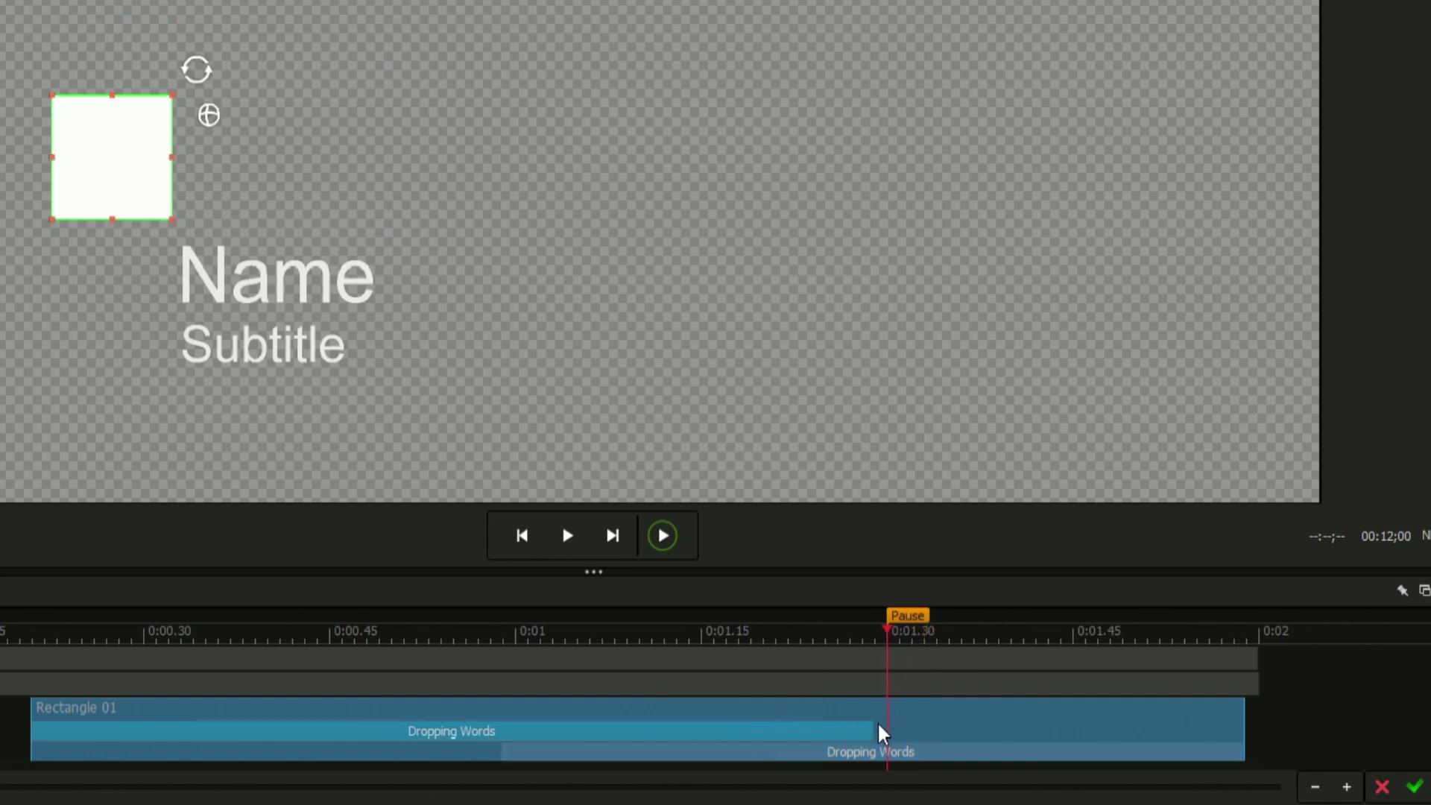
pyautogui.moveTo(872, 729); pyautogui.dragTo(884, 729)
pyautogui.click(873, 753)
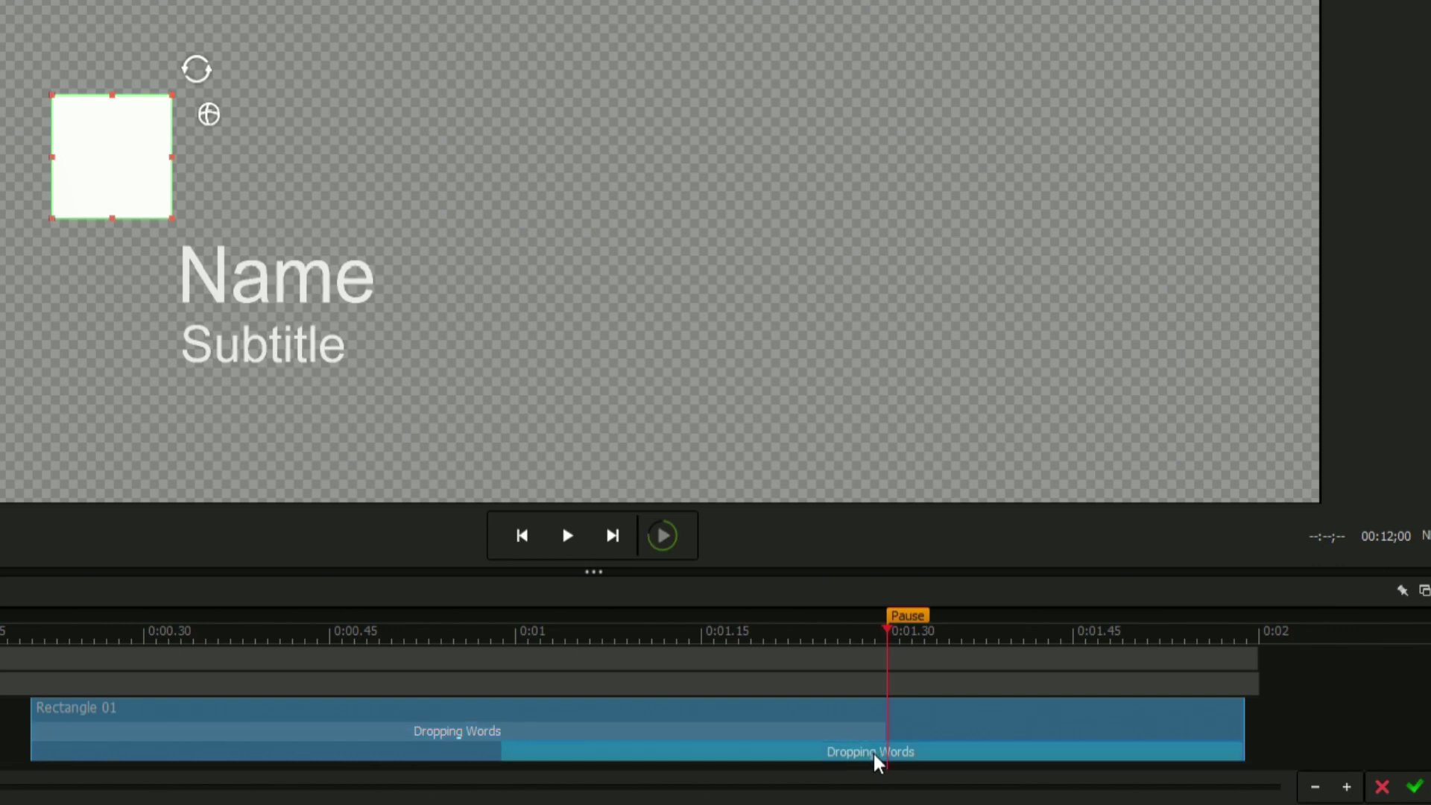
pyautogui.moveTo(507, 756); pyautogui.dragTo(888, 758)
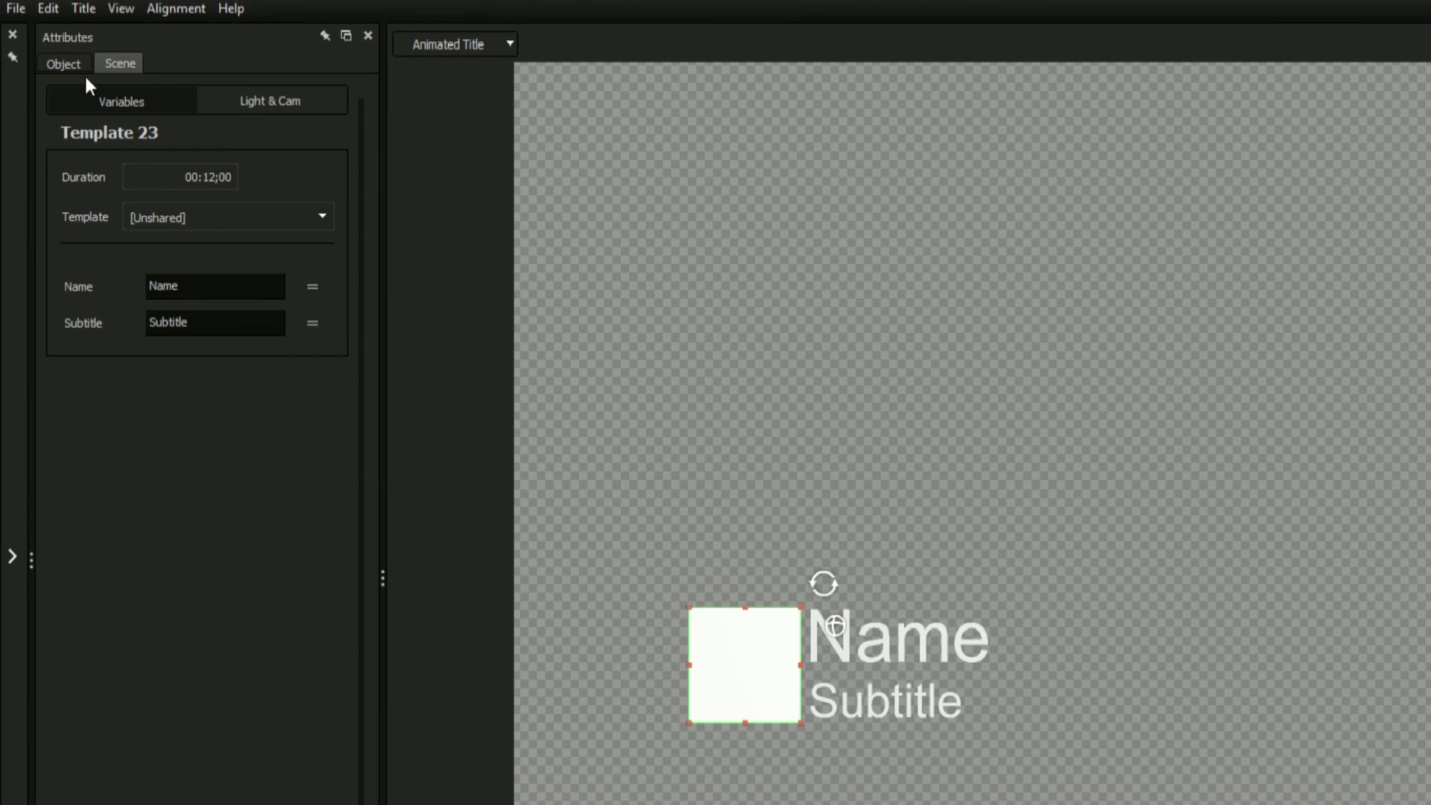
# - Set the rectangle's second Dropping Words transition preset to Soft Landing under Object > Transitions
pyautogui.click(64, 64)
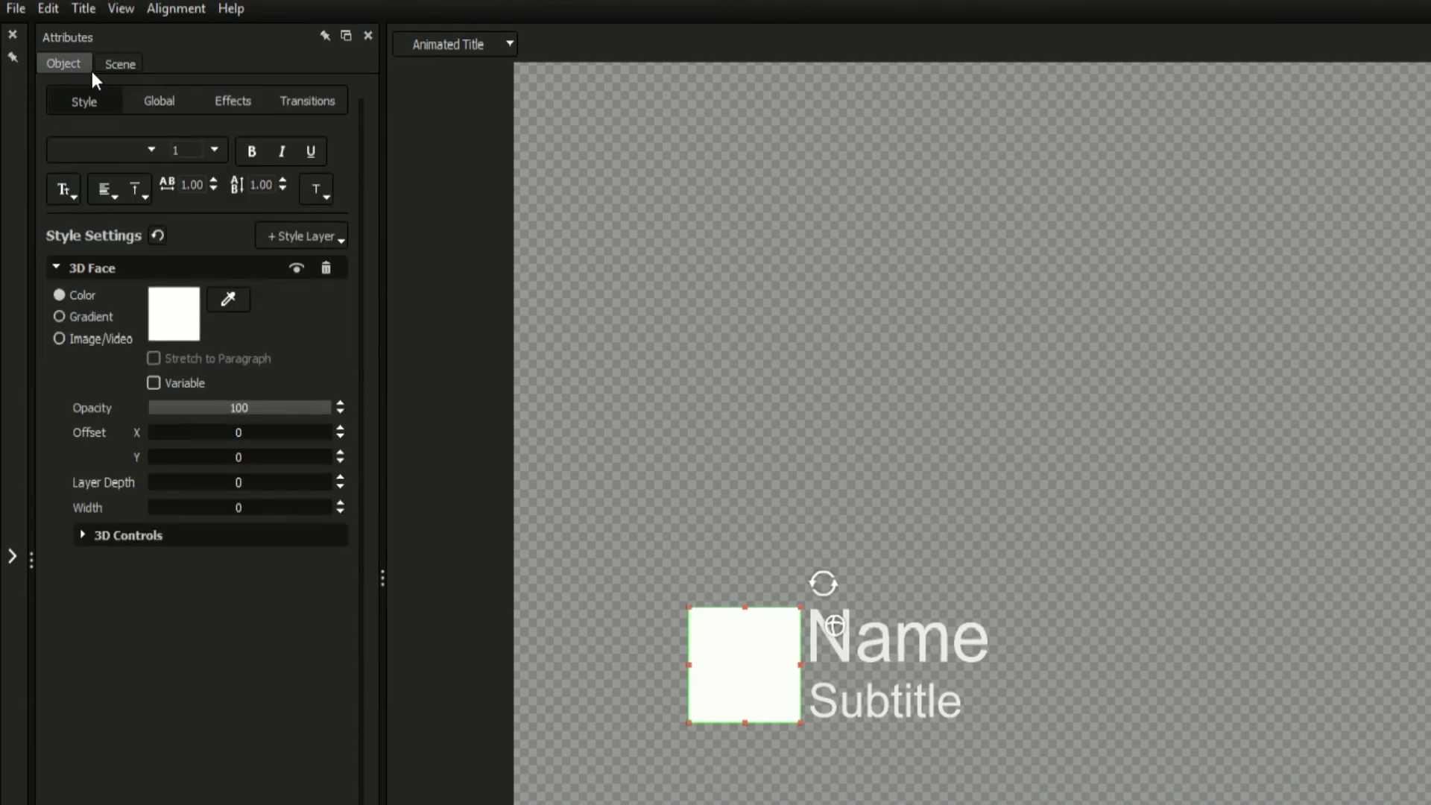
pyautogui.click(297, 102)
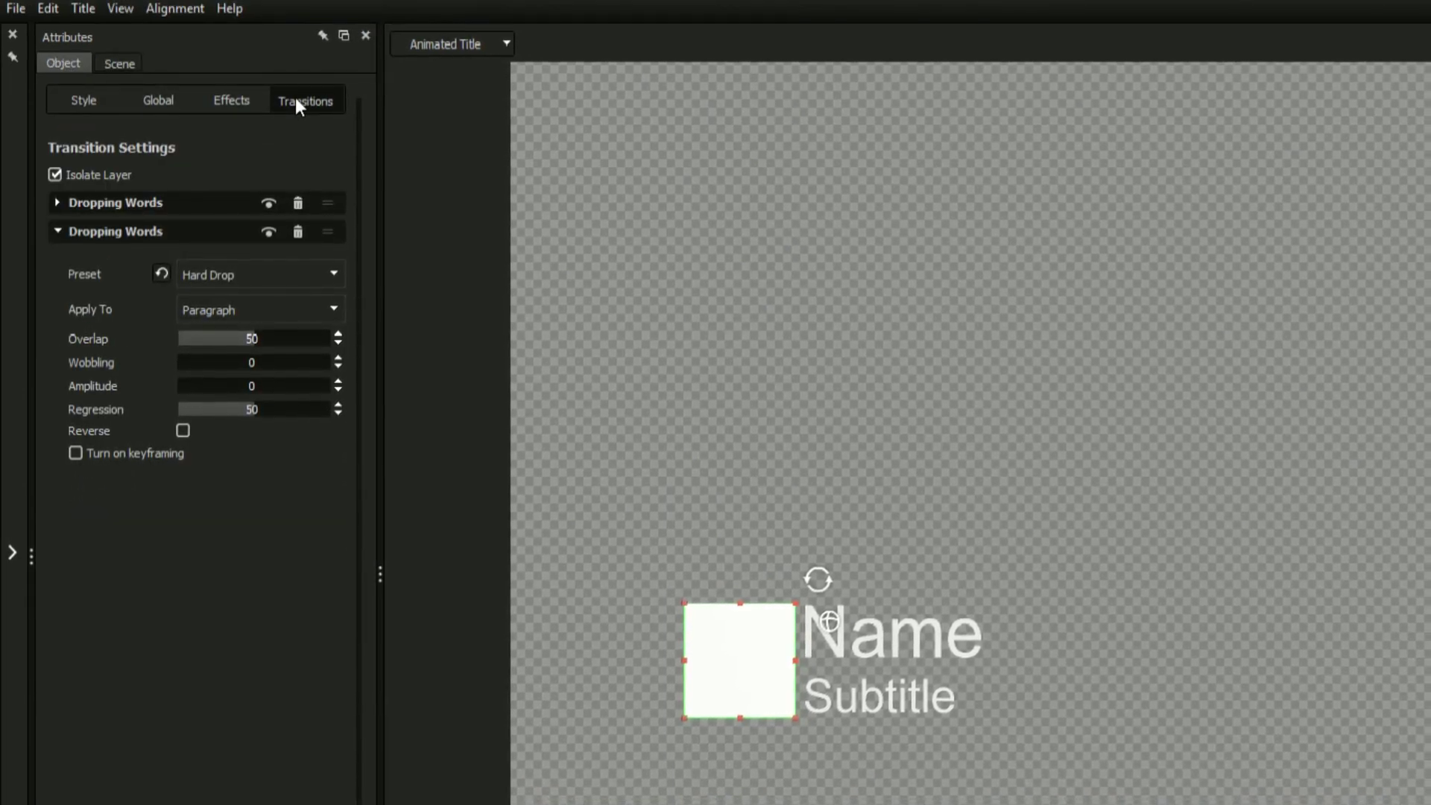
pyautogui.click(326, 274)
pyautogui.click(210, 371)
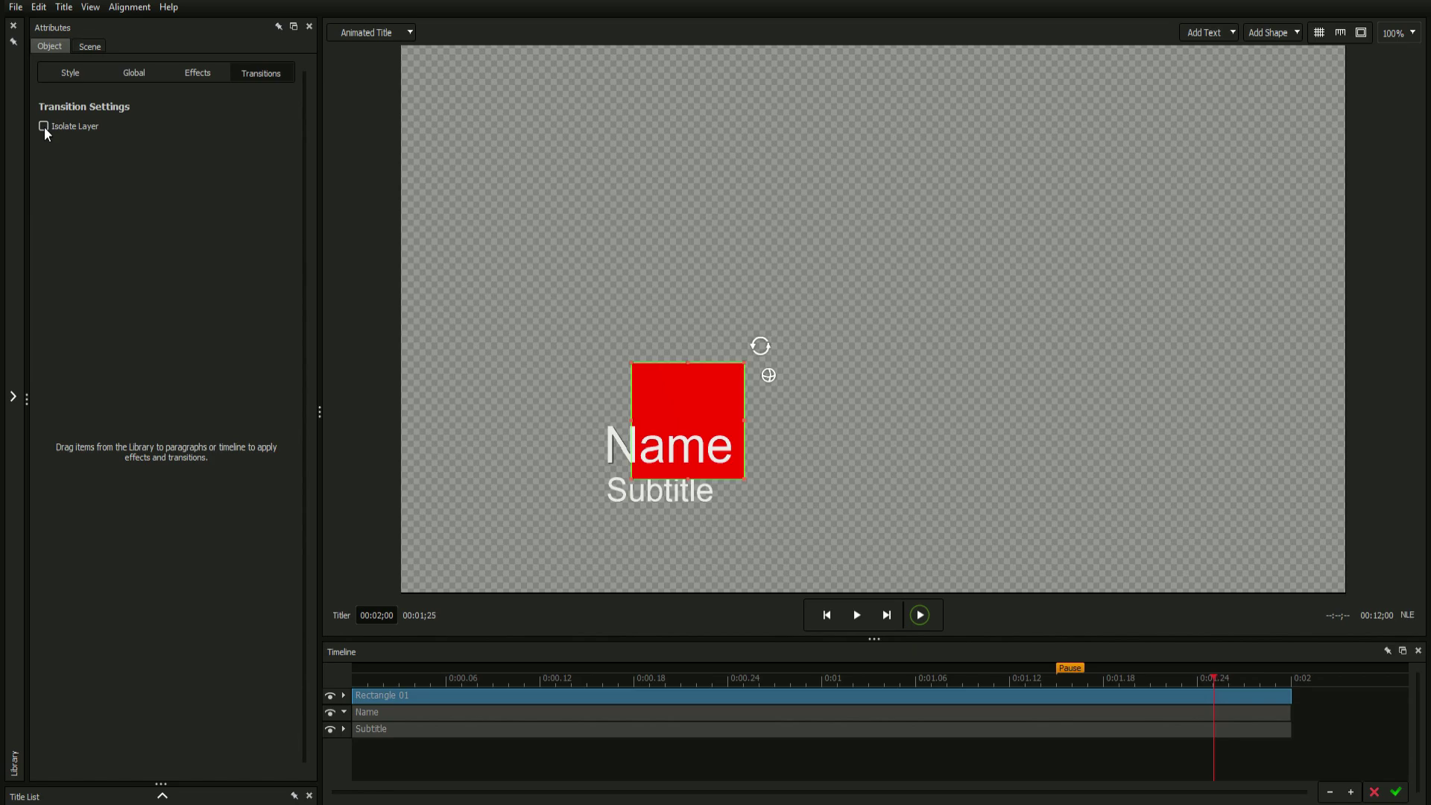
pyautogui.click(140, 76)
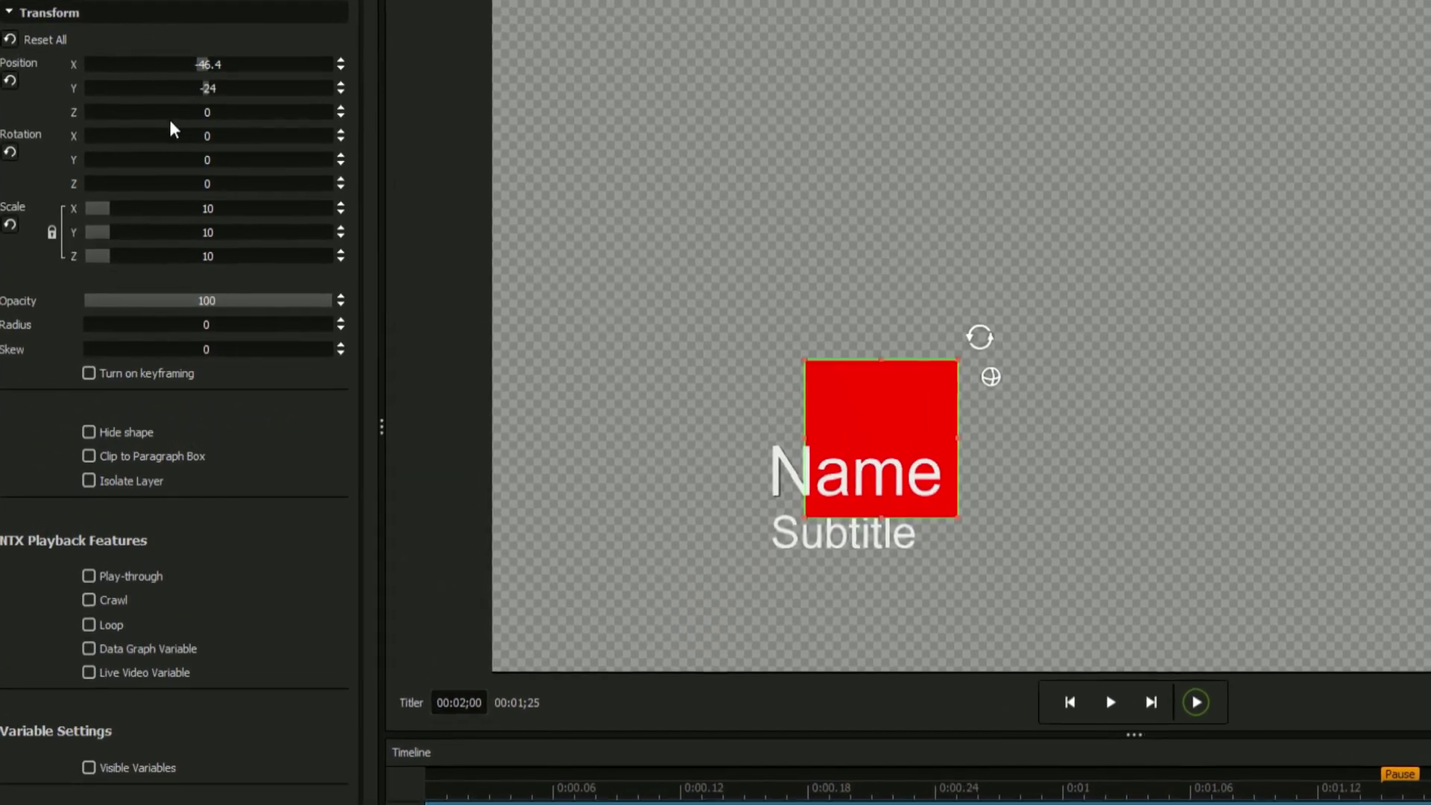
pyautogui.moveTo(223, 145)
pyautogui.mouseDown()
pyautogui.moveTo(201, 144)
pyautogui.moveTo(246, 147)
pyautogui.moveTo(232, 145)
pyautogui.mouseUp()
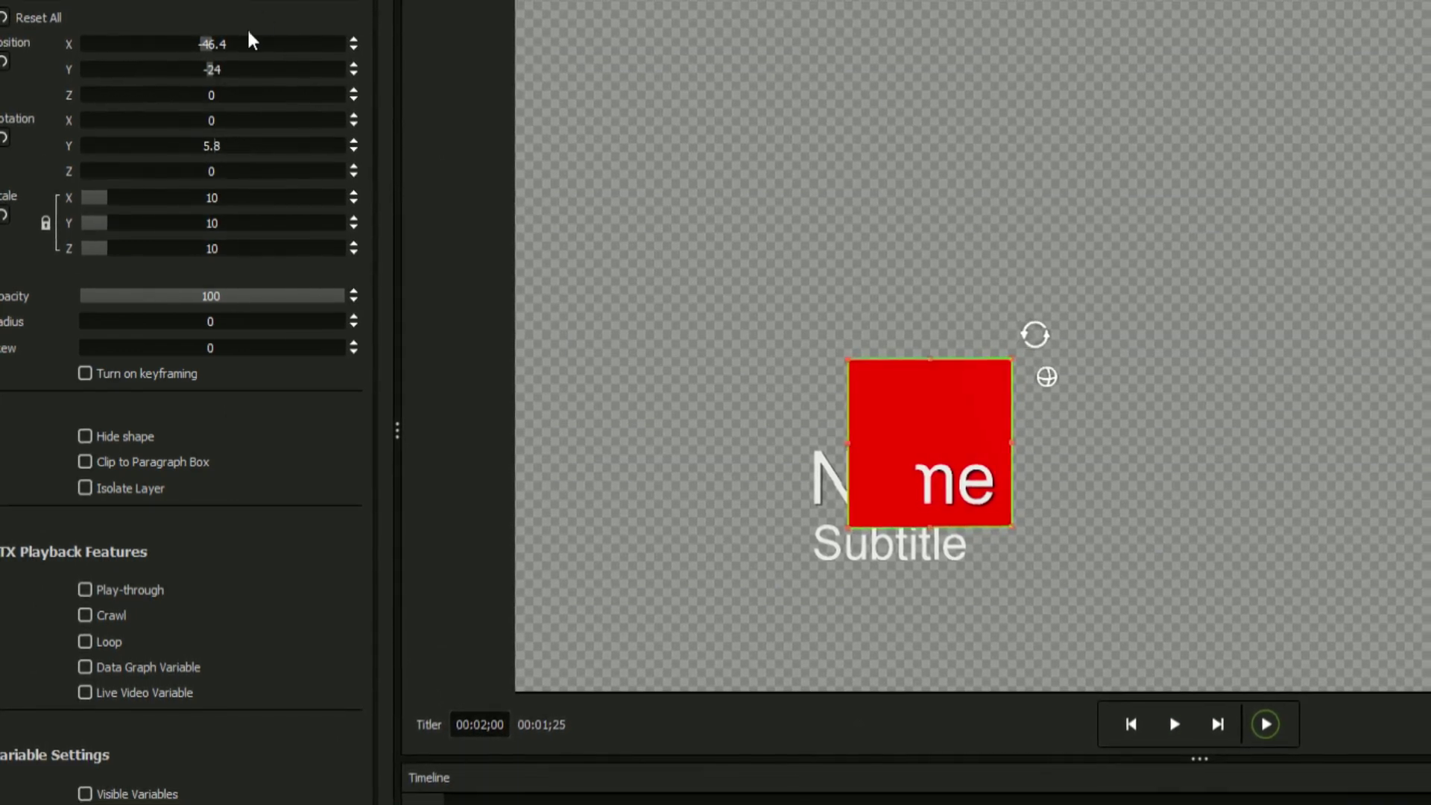
pyautogui.click(254, 3)
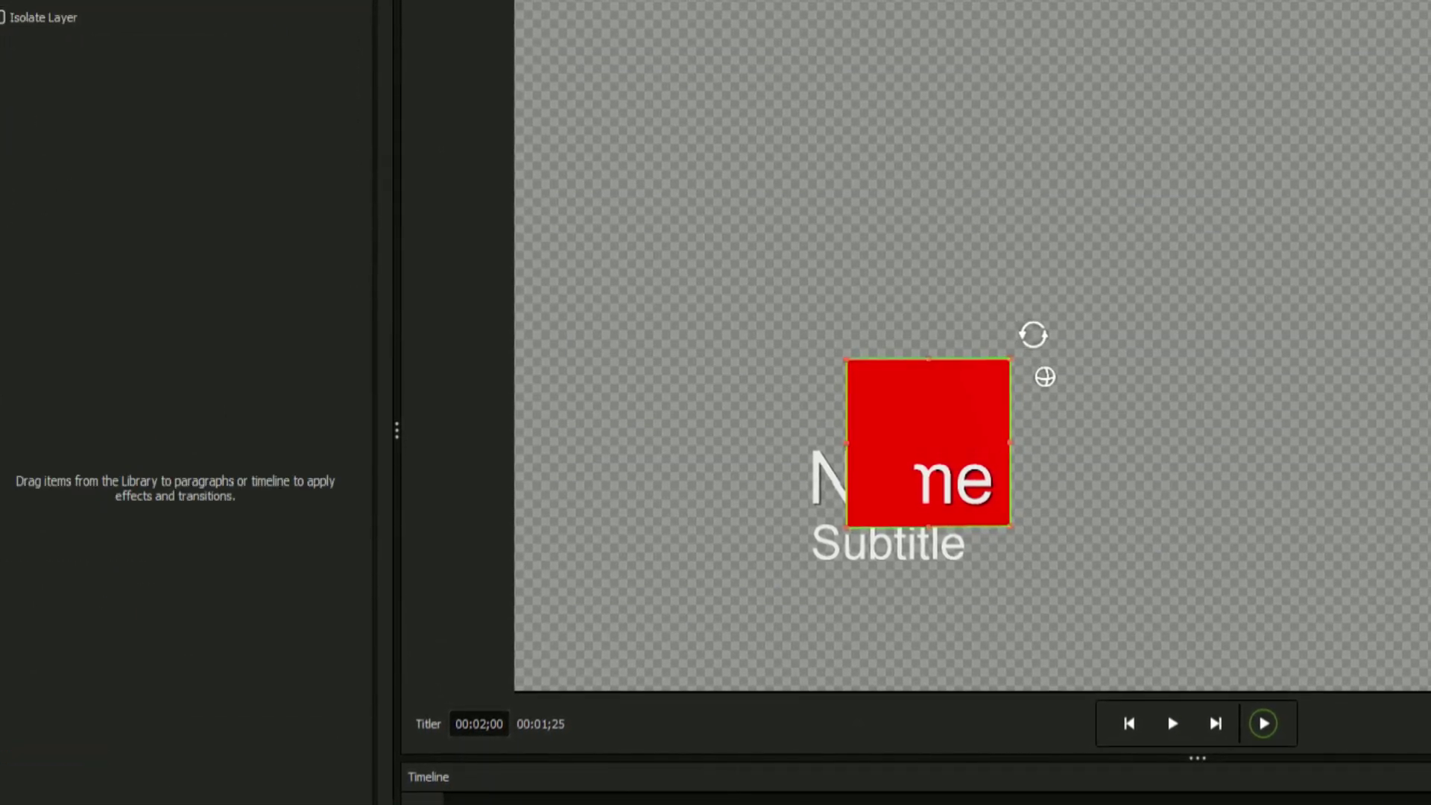
pyautogui.click(3, 18)
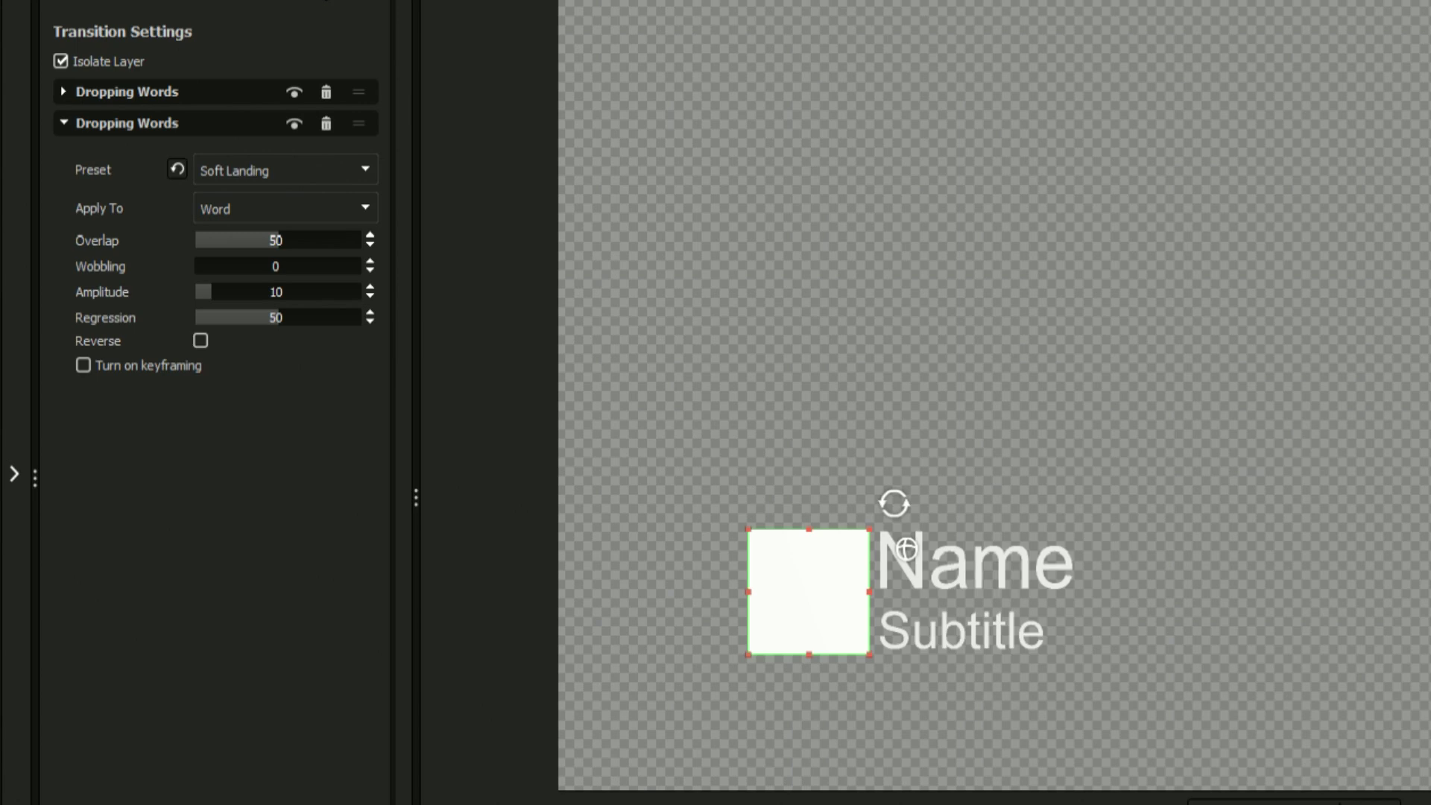
# - Select the Name text and enable Turn on keyframing in its Global transform settings
pyautogui.click(83, 364)
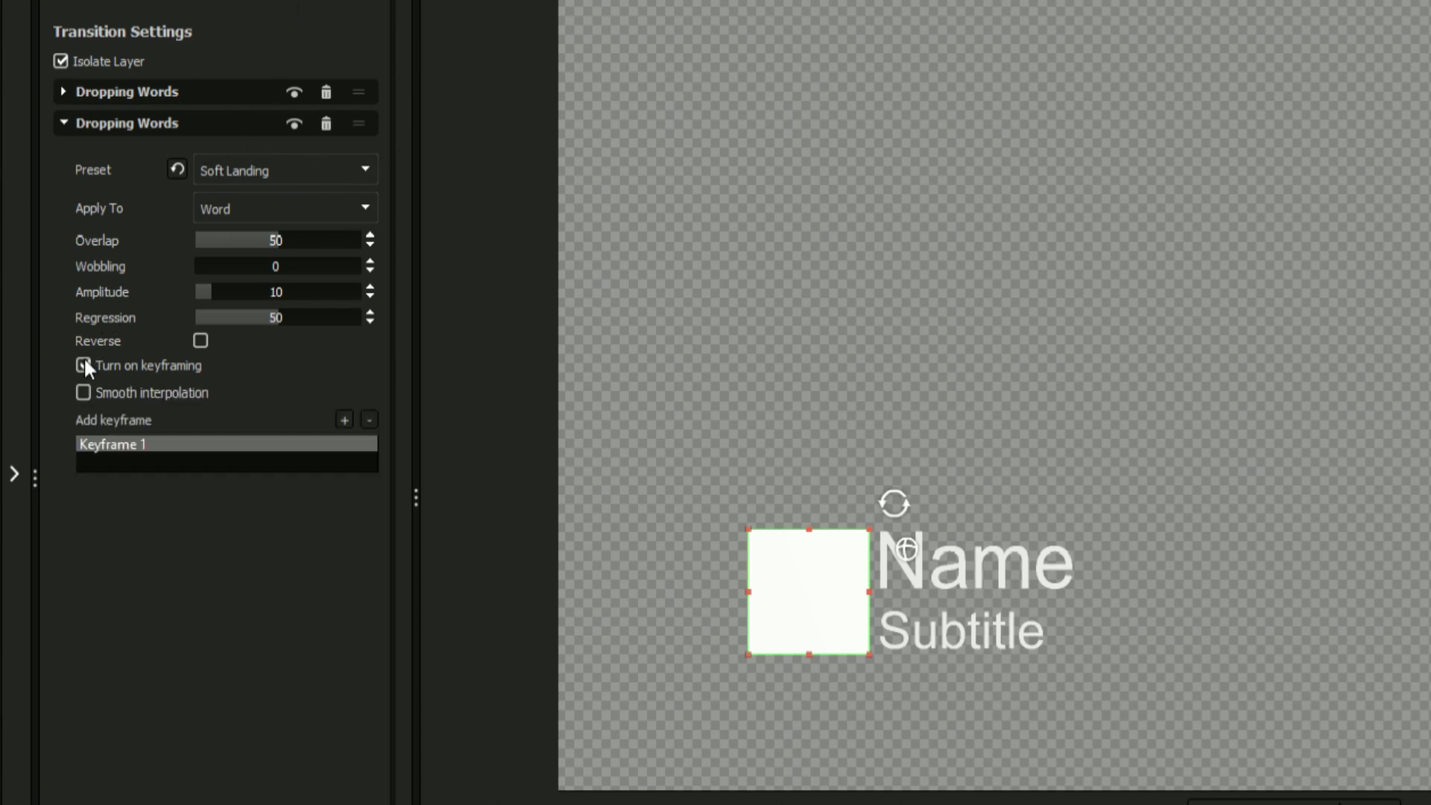
pyautogui.click(273, 238)
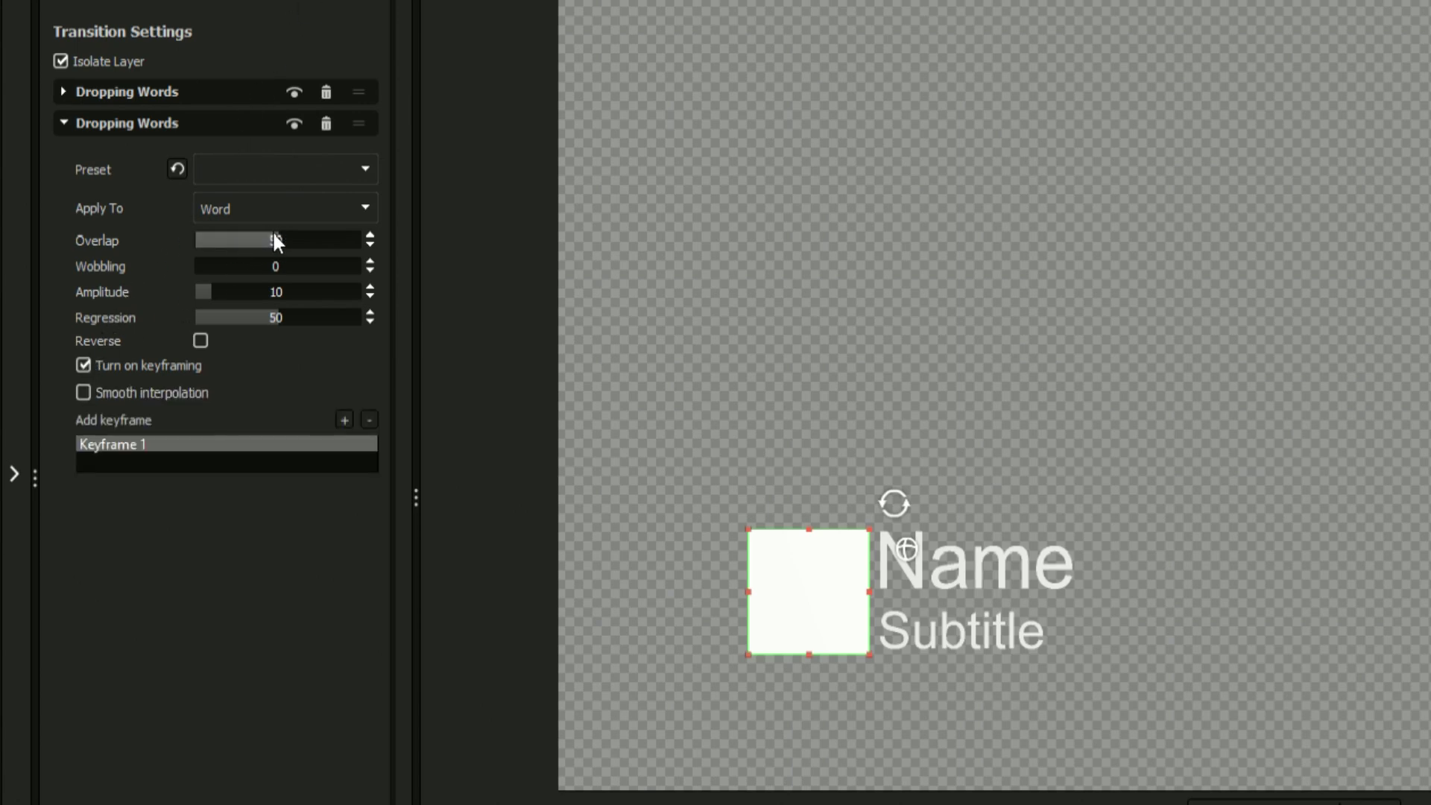
pyautogui.click(968, 544)
pyautogui.click(178, 1)
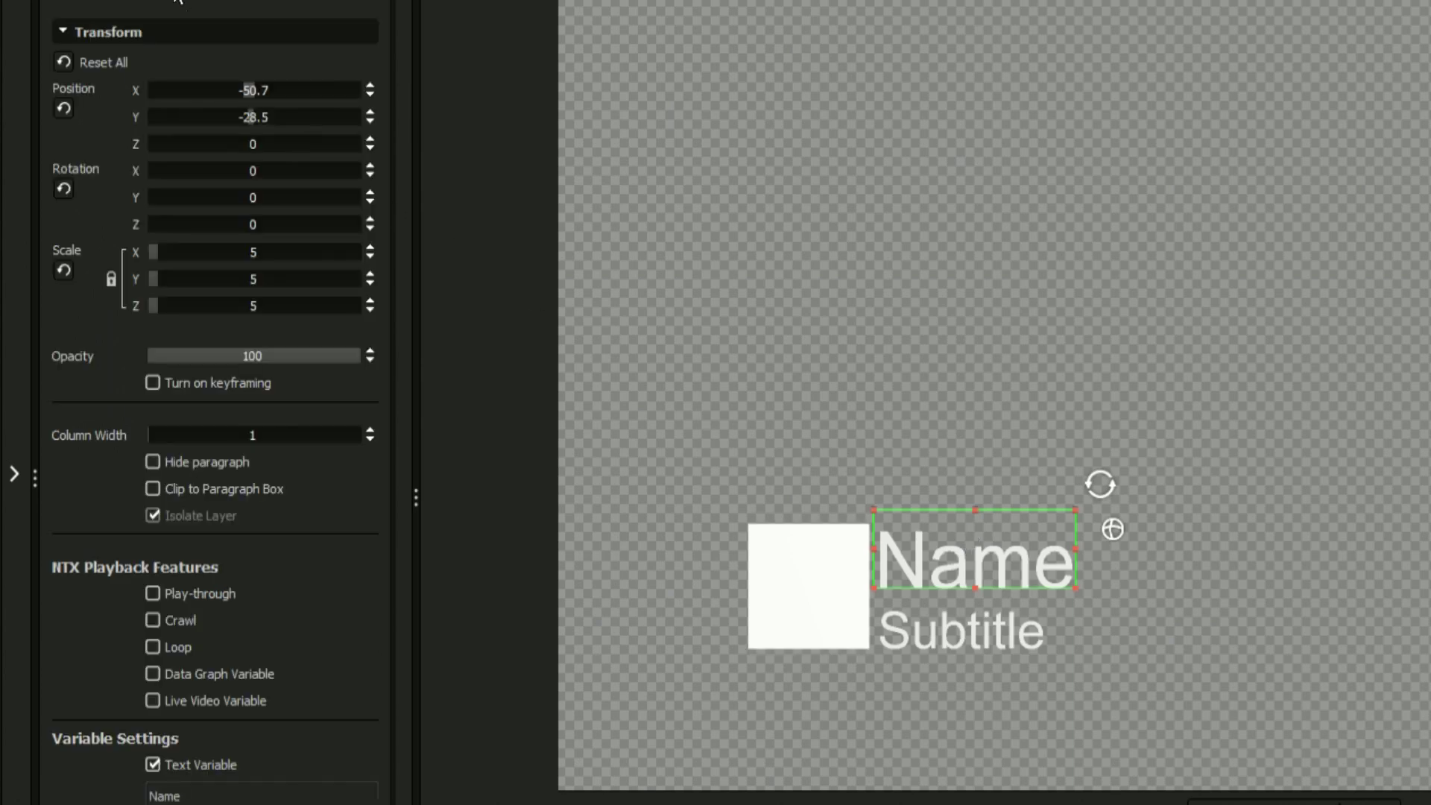
pyautogui.click(152, 383)
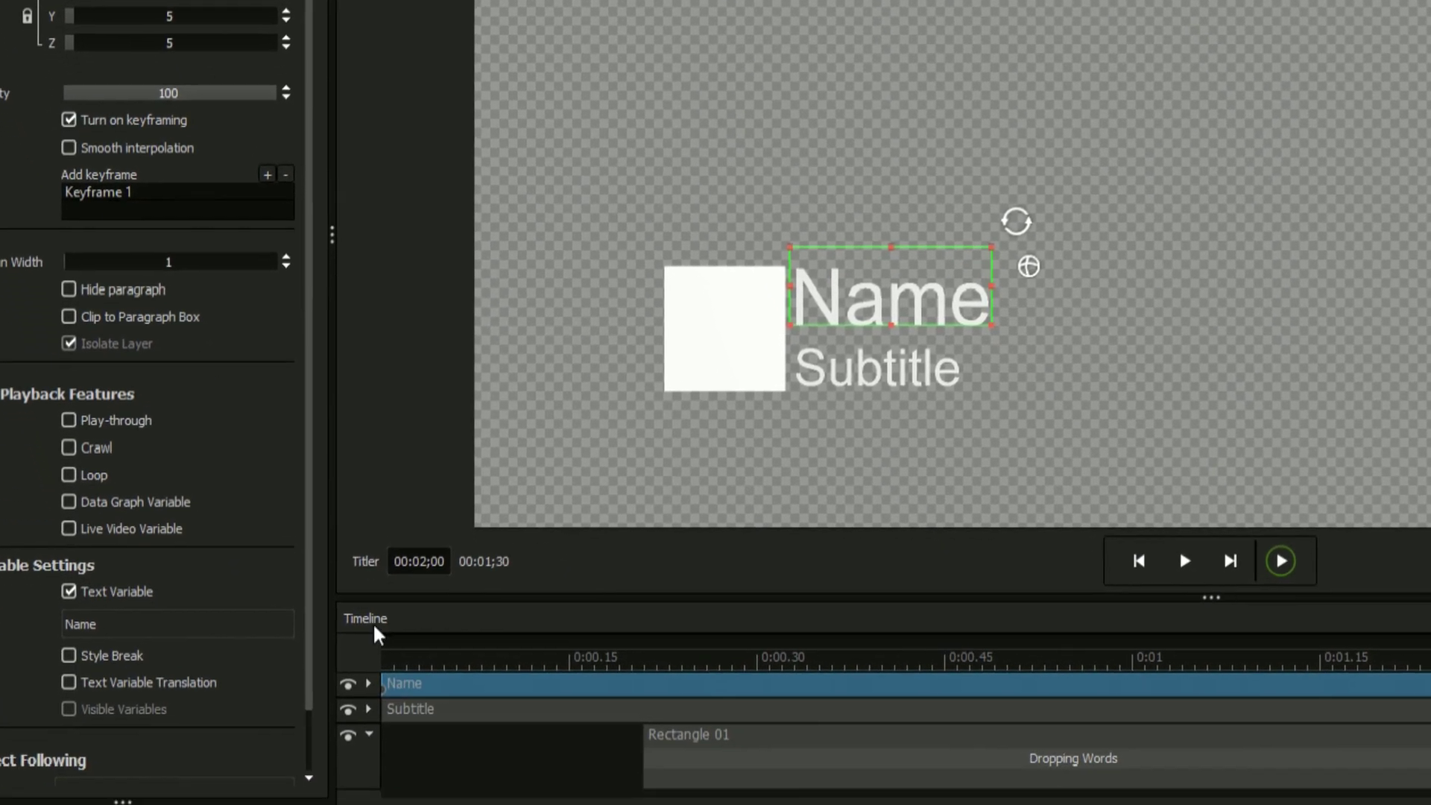
# - At the pause point, scale Name up to 8.9 and shift it right off the rectangle
pyautogui.click(427, 800)
pyautogui.press('space')
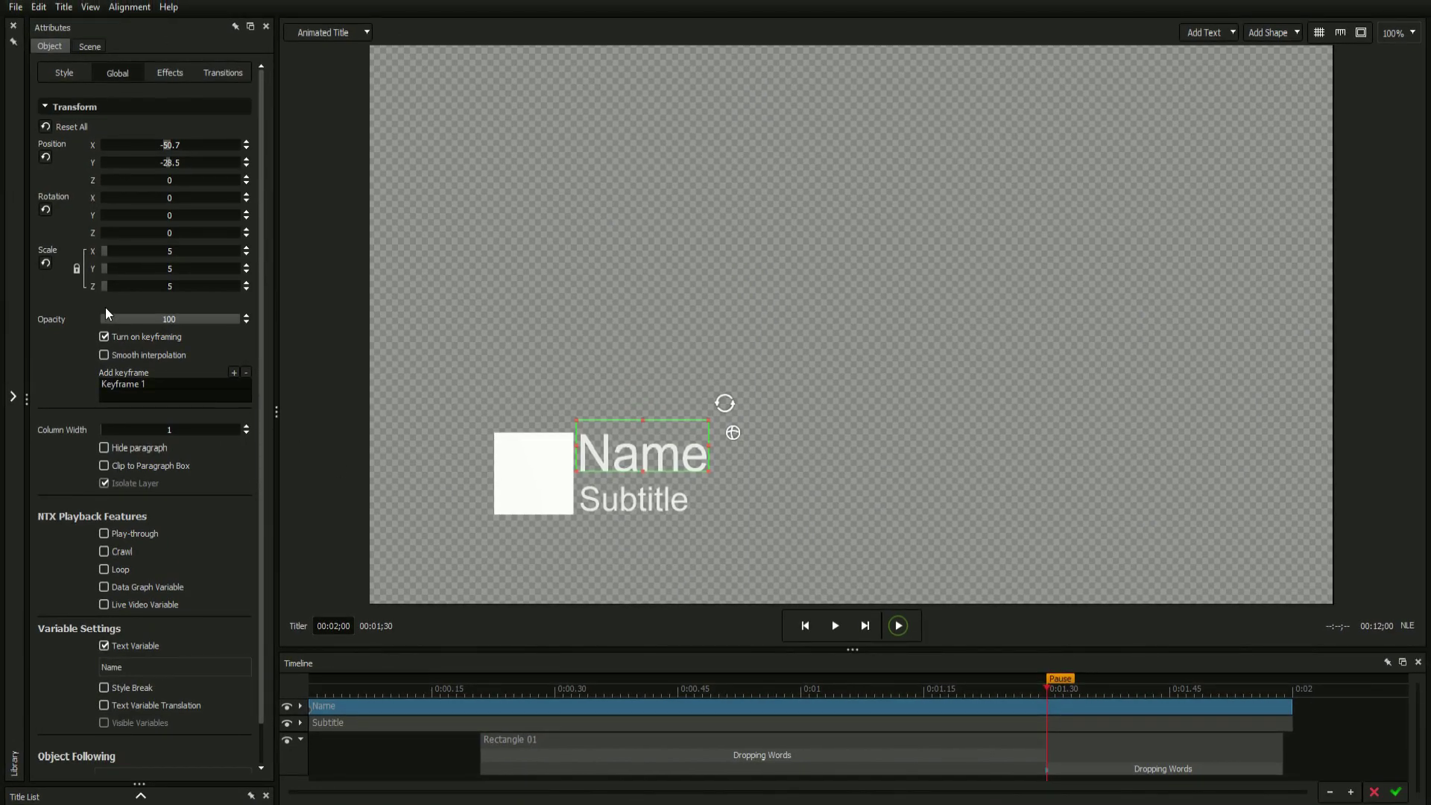
pyautogui.moveTo(106, 268); pyautogui.dragTo(128, 271)
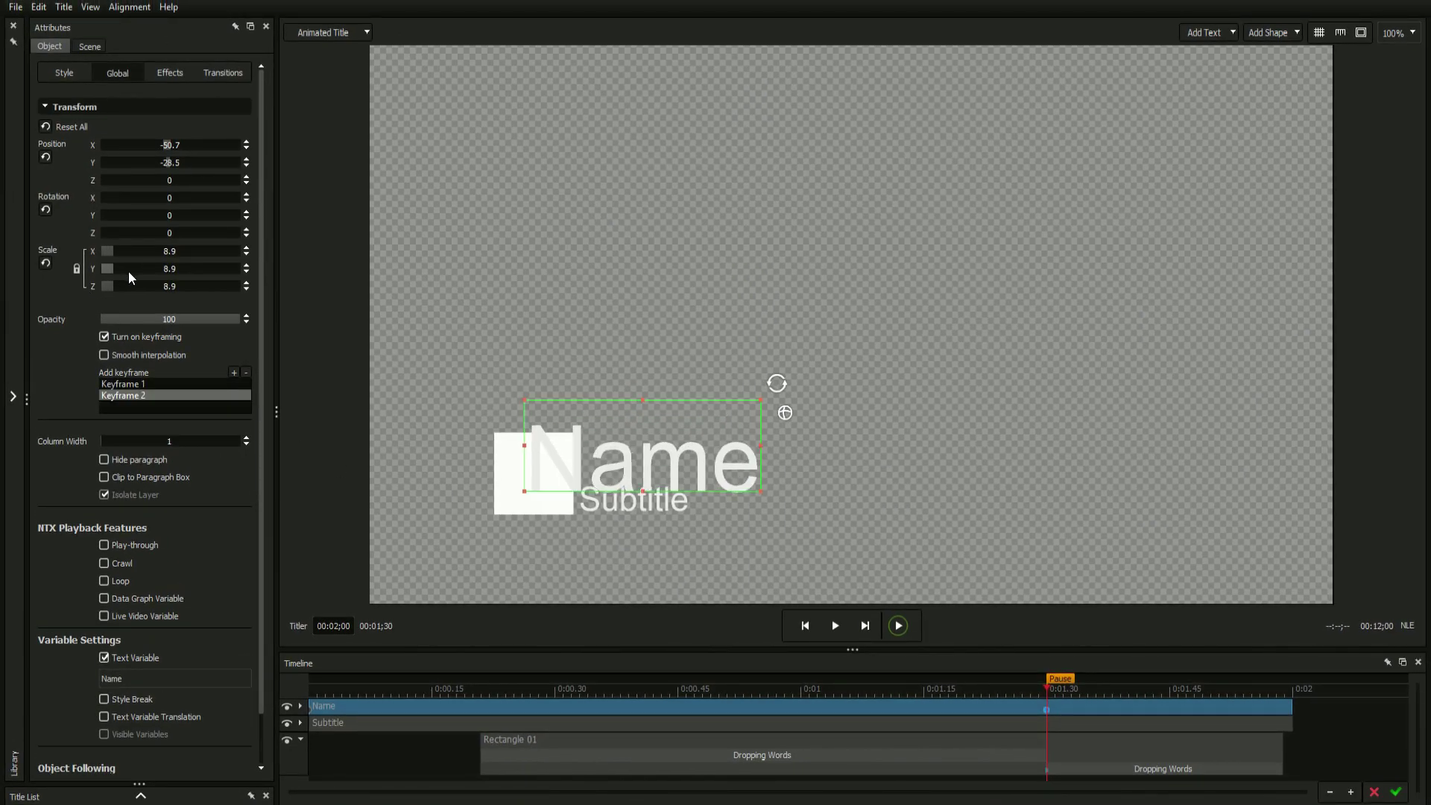
pyautogui.moveTo(591, 430); pyautogui.dragTo(663, 420)
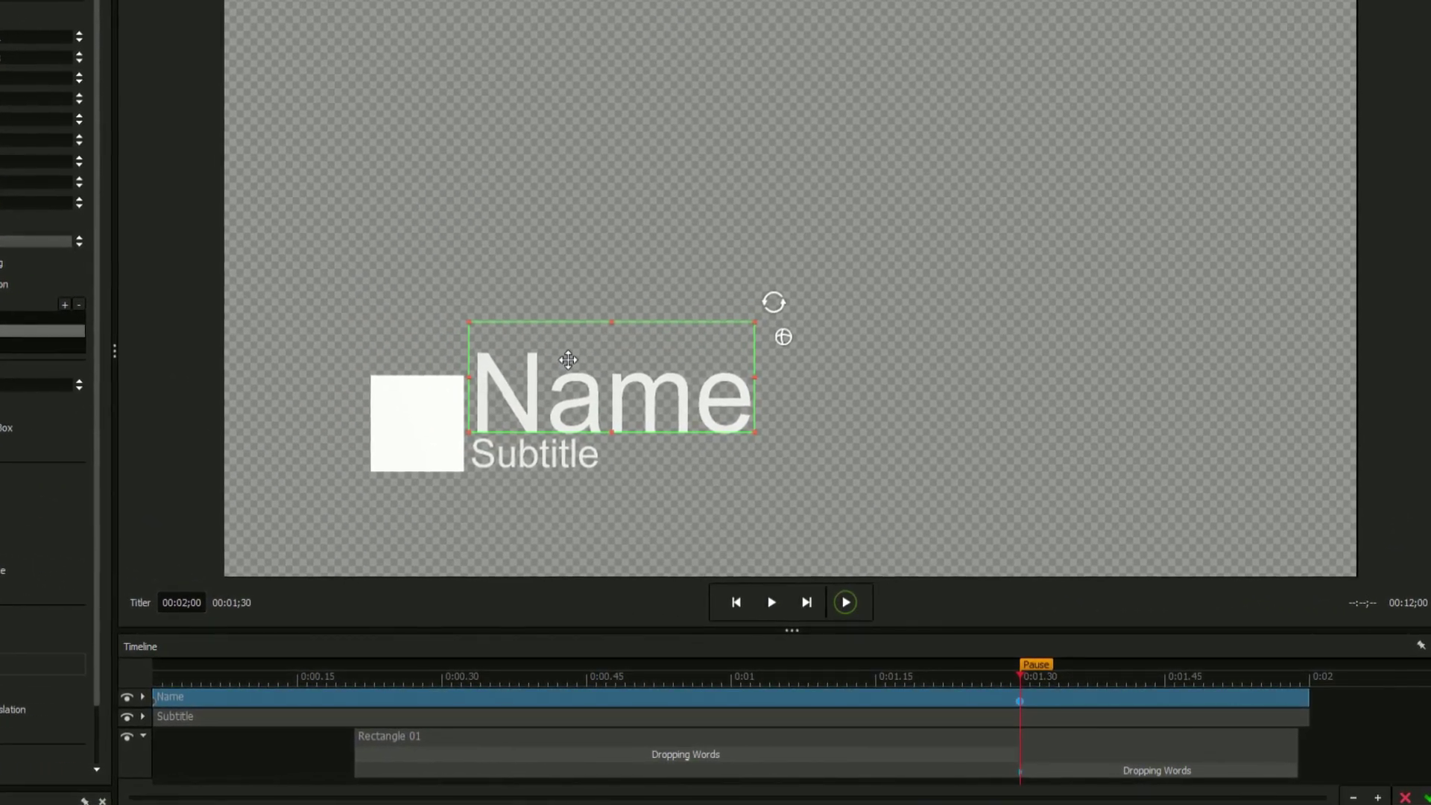
# - Play the animation from the start, then delete Keyframe 2 from the Name text
pyautogui.press('Home')
pyautogui.press('space')
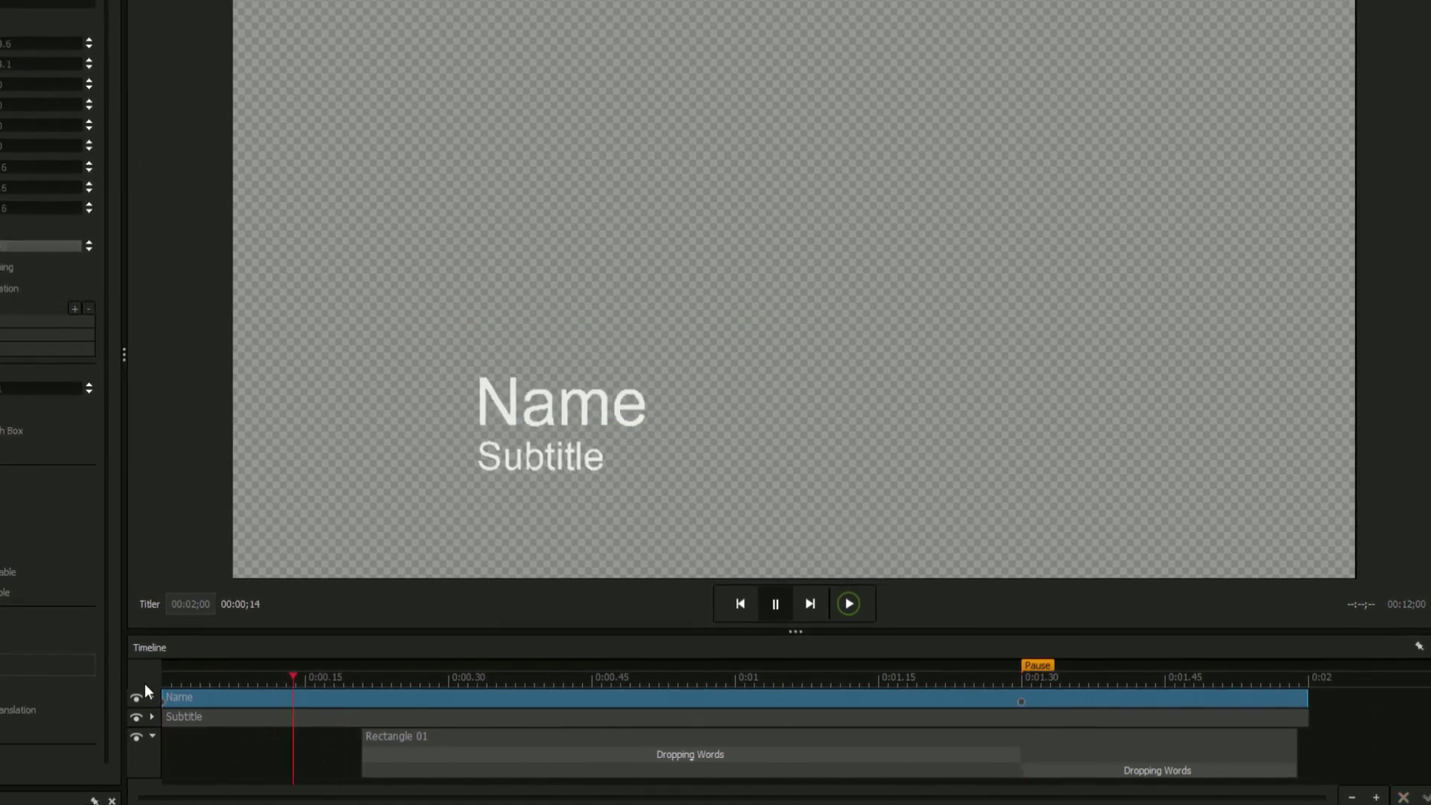
pyautogui.press('space')
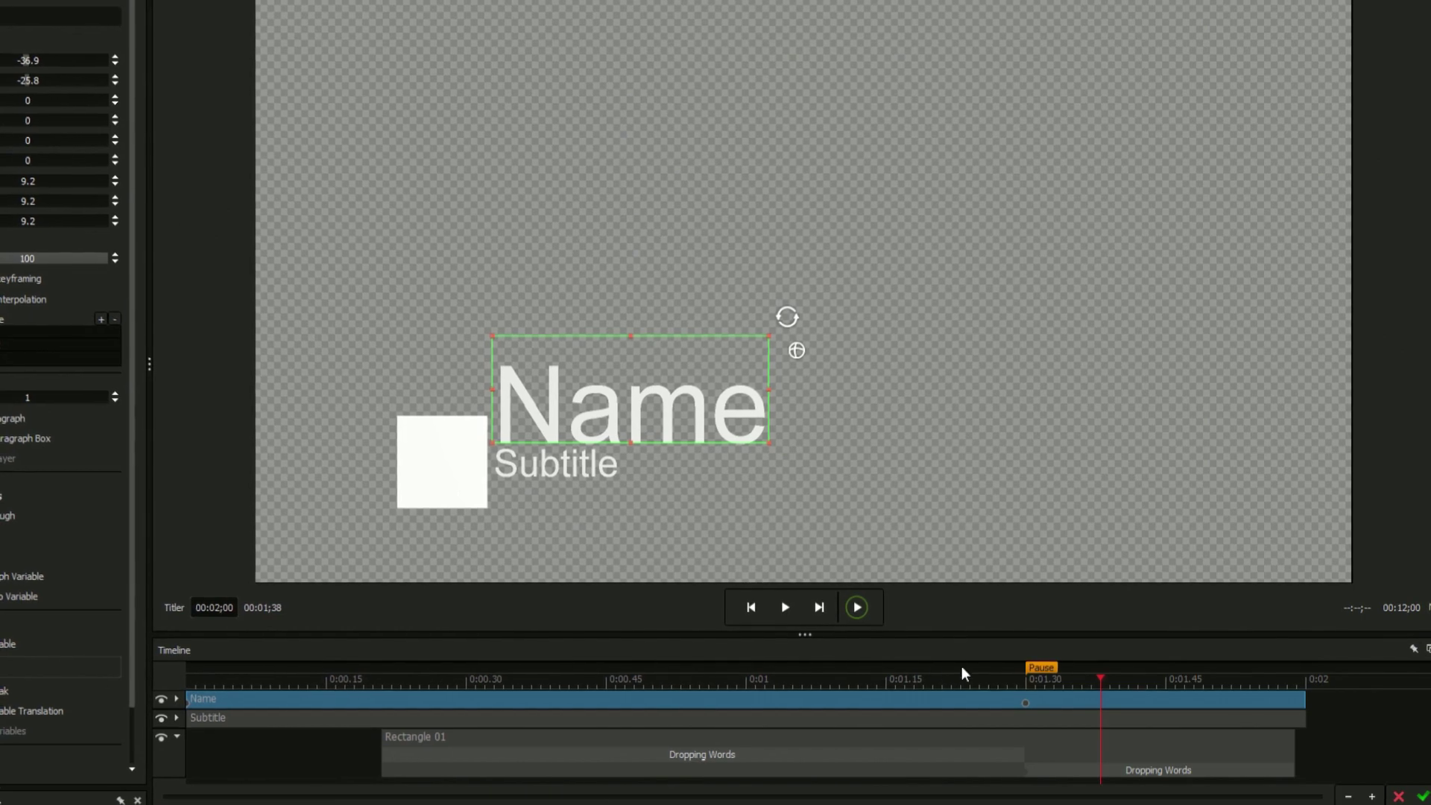
pyautogui.click(1025, 703)
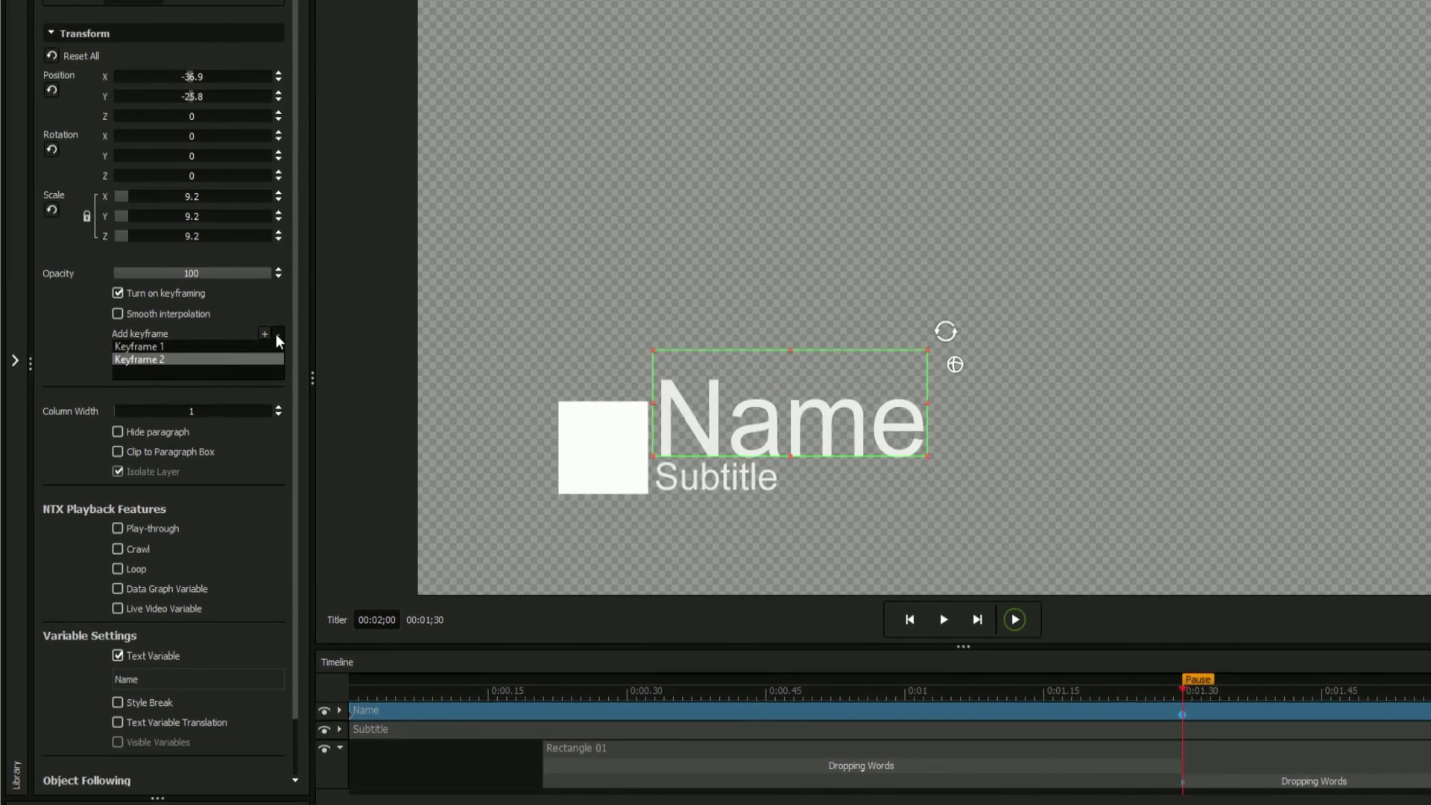
pyautogui.click(155, 323)
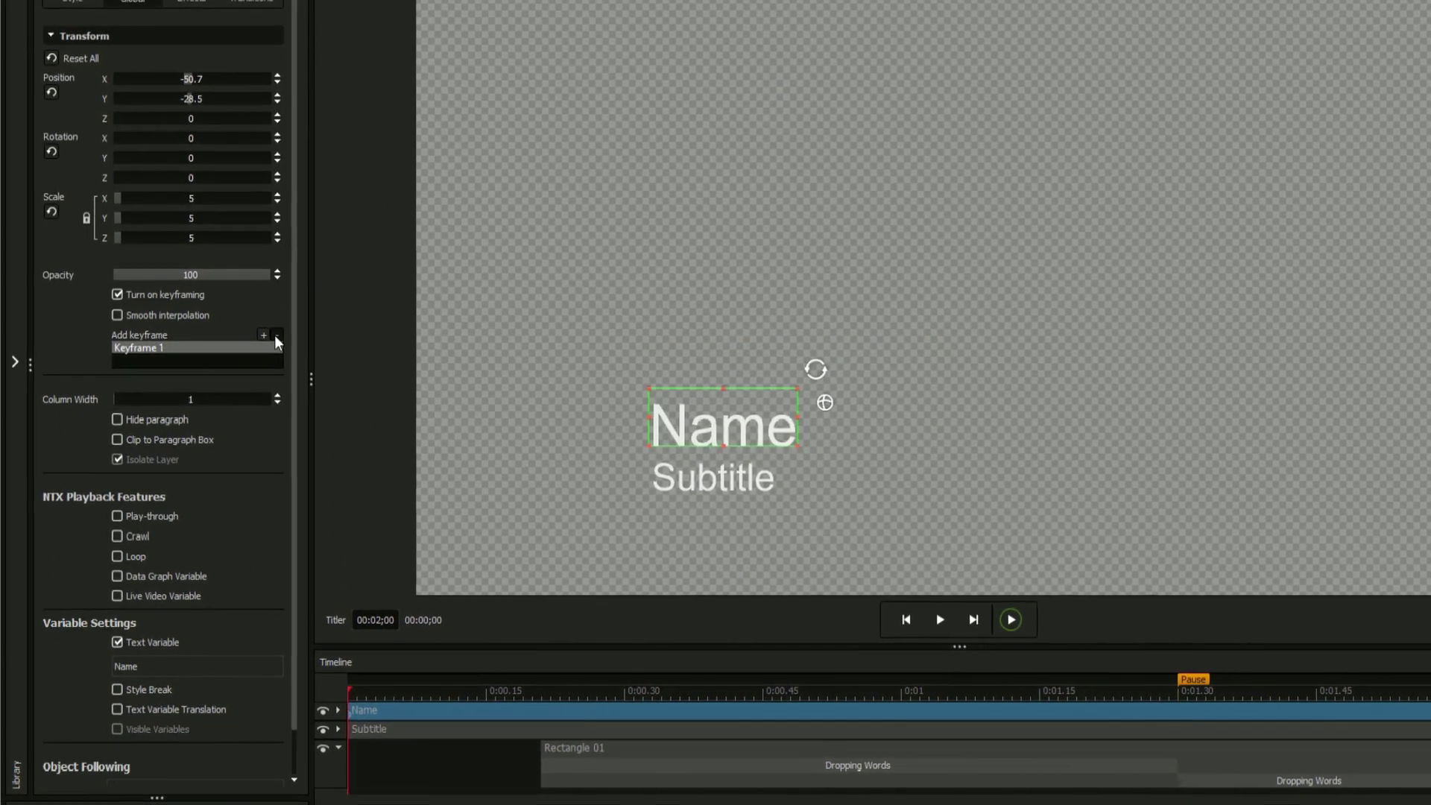